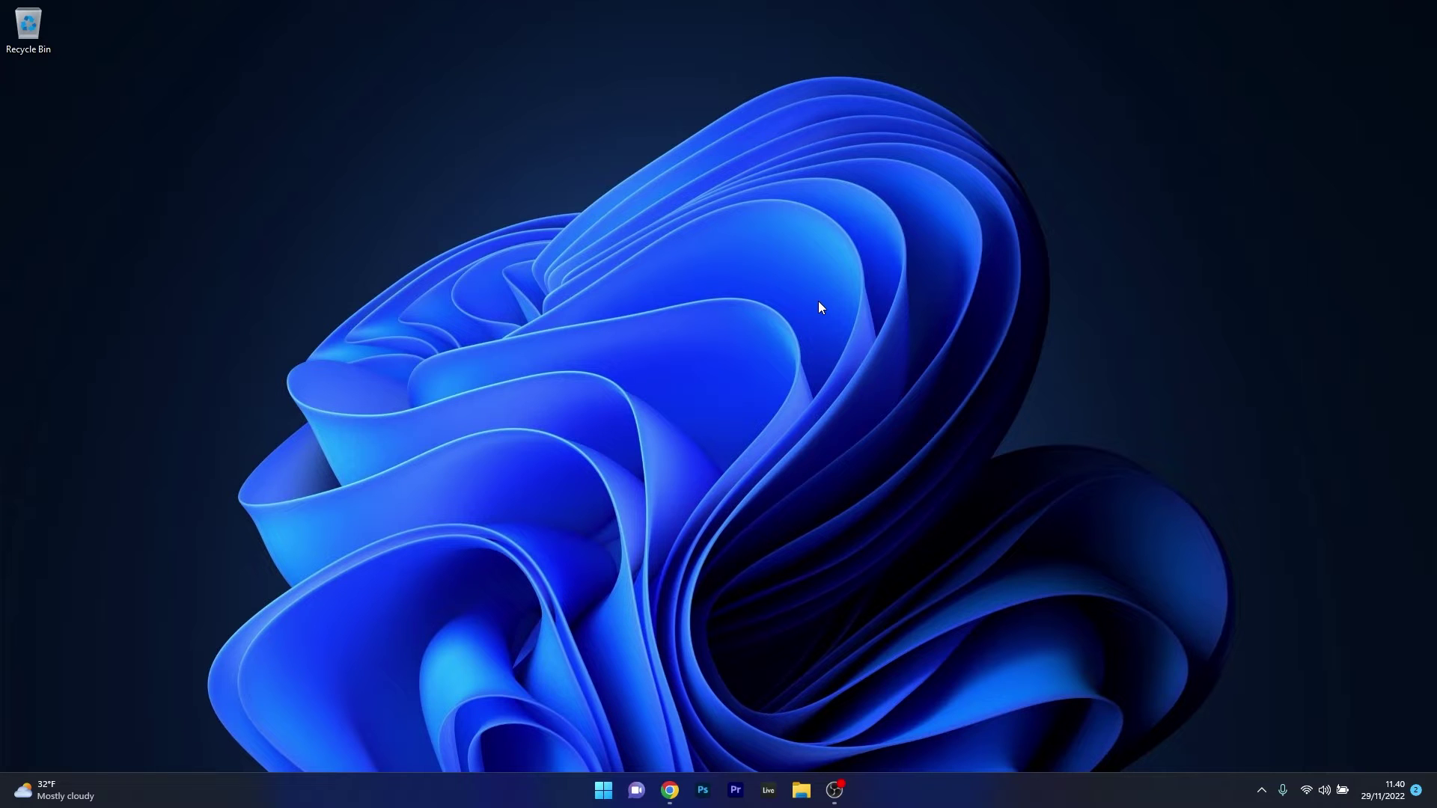
Uninstall Realtek Audio Console from the Installed apps list in Windows Settings
{"action": "left_click", "coordinate": [603, 789]}
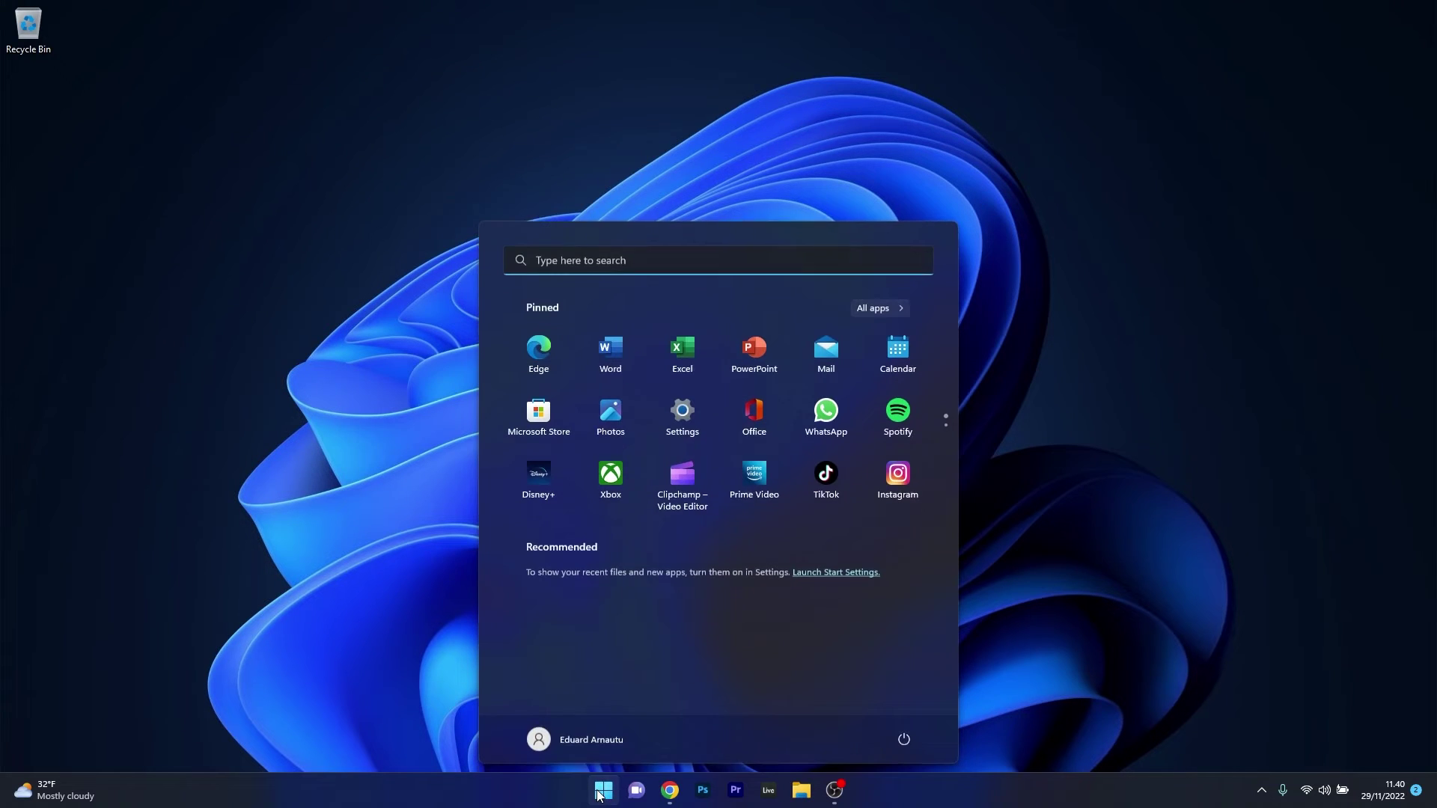
{"action": "left_click", "coordinate": [671, 405]}
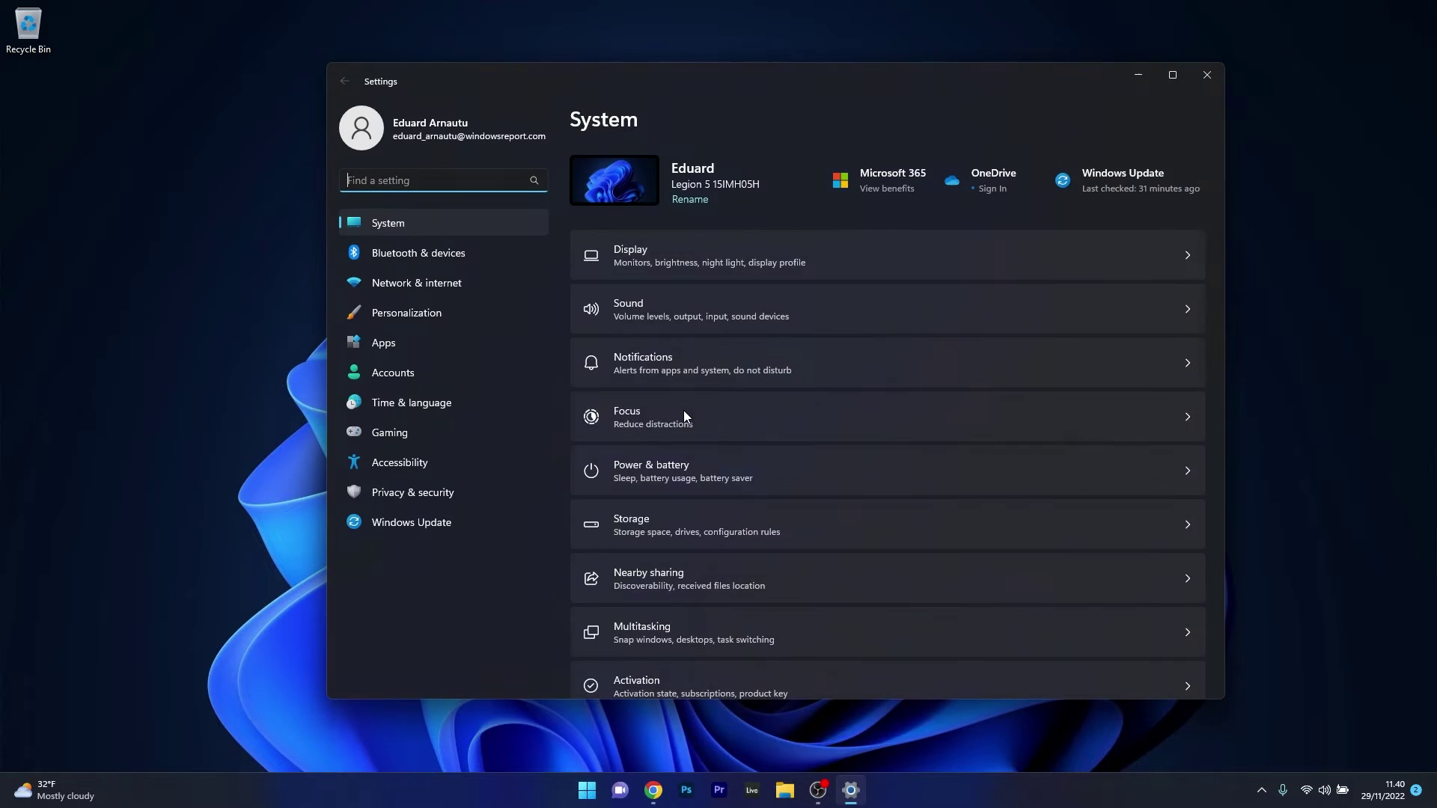
{"action": "left_click", "coordinate": [422, 347]}
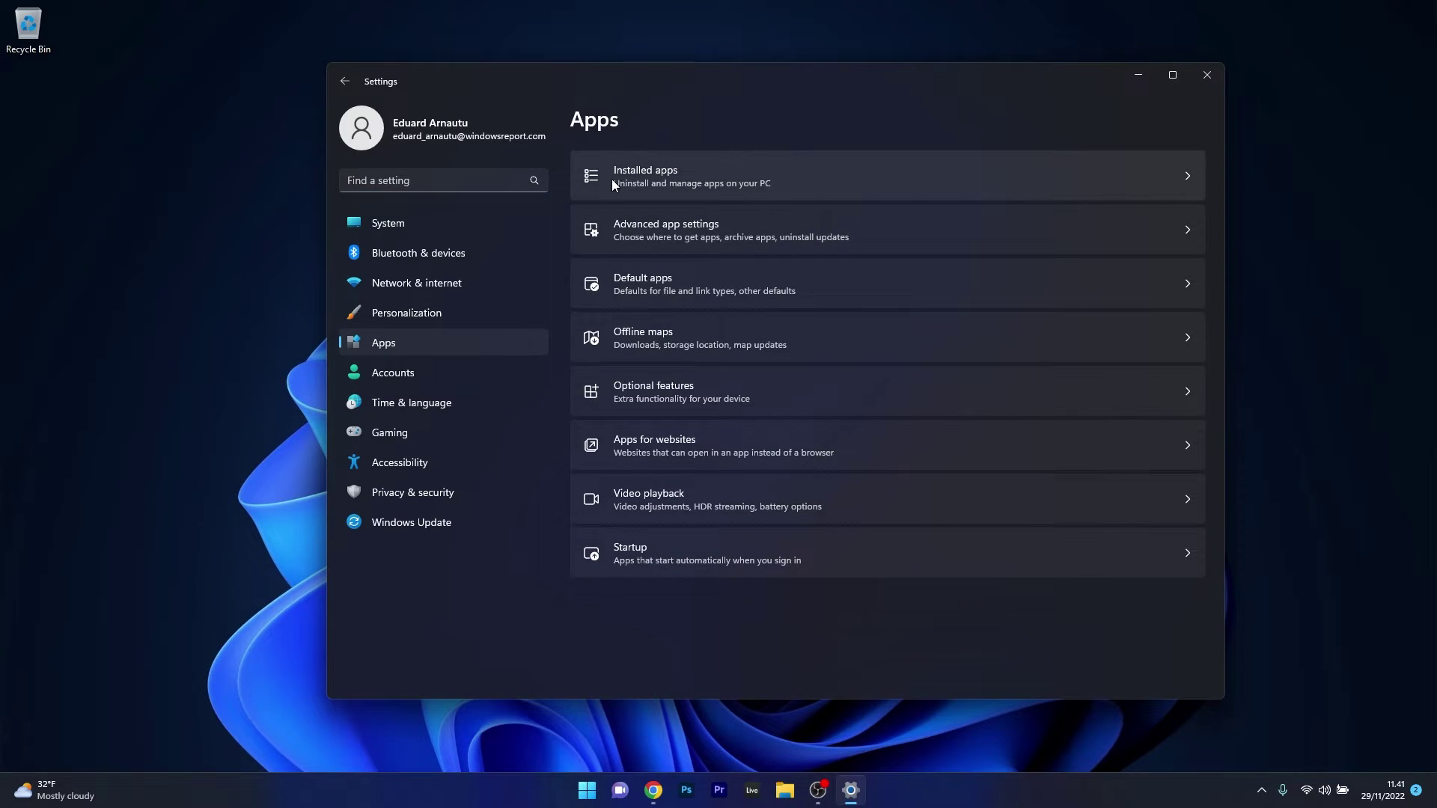
{"action": "left_click", "coordinate": [1110, 186]}
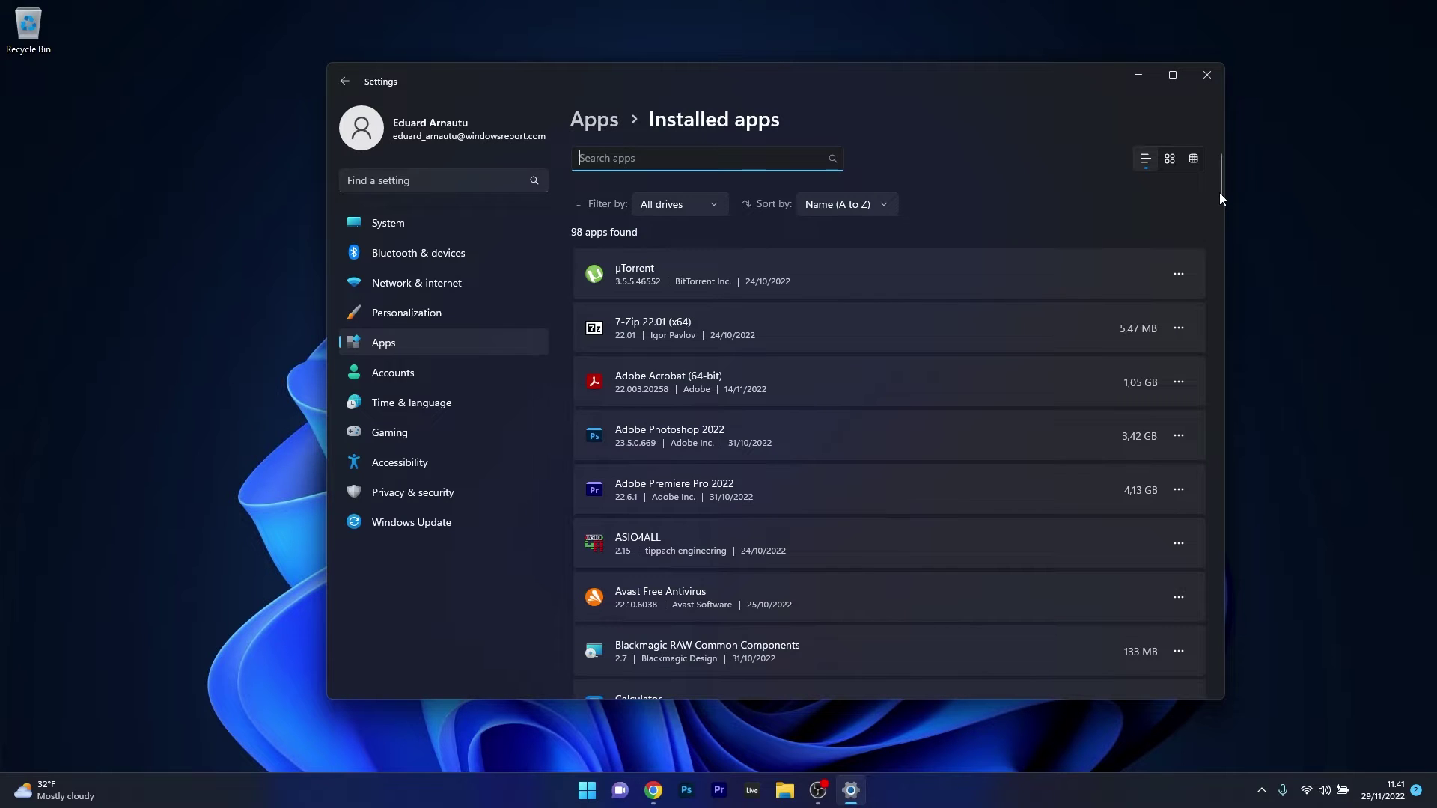
{"action": "left_click_drag", "start_coordinate": [1219, 191], "coordinate": [1205, 576]}
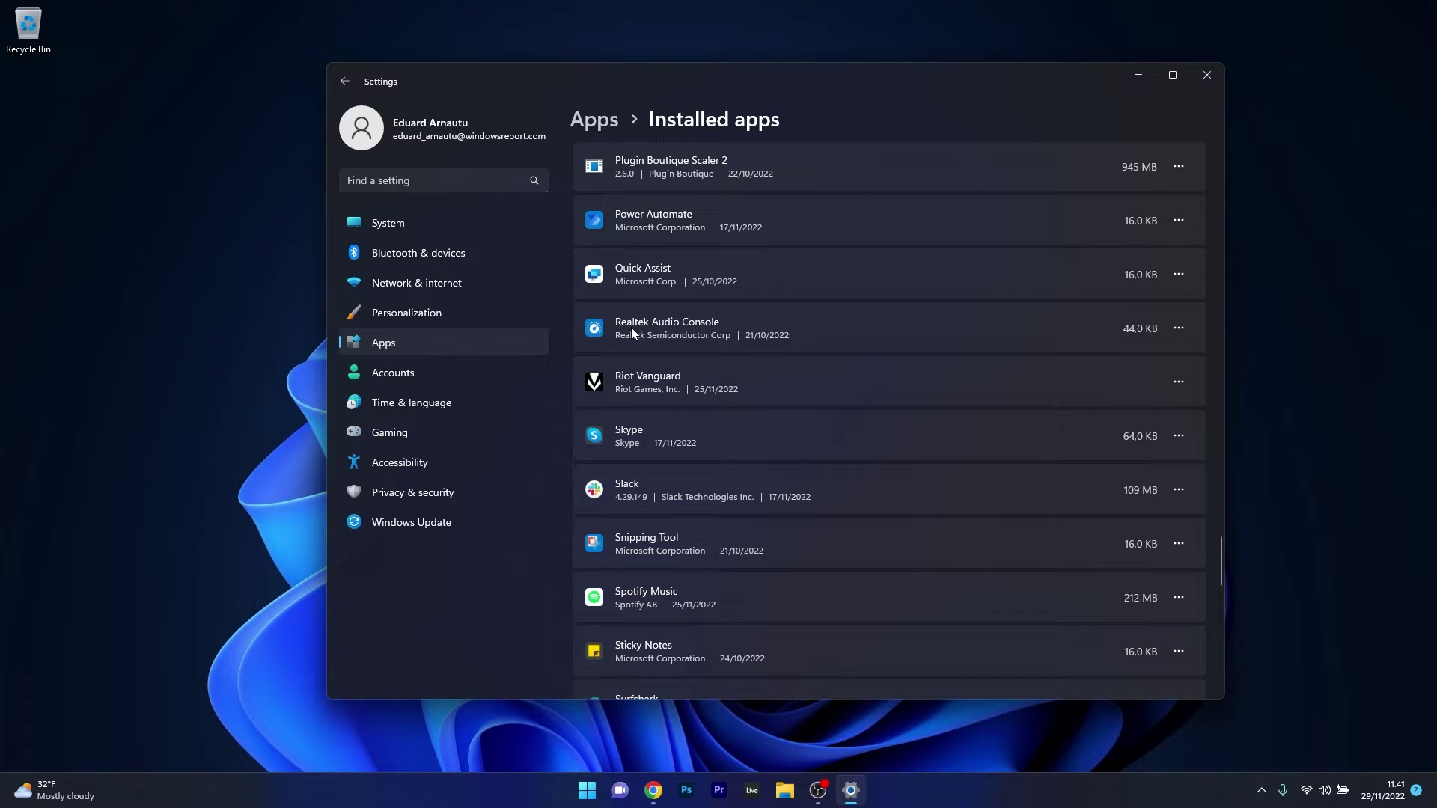
{"action": "left_click", "coordinate": [1178, 329]}
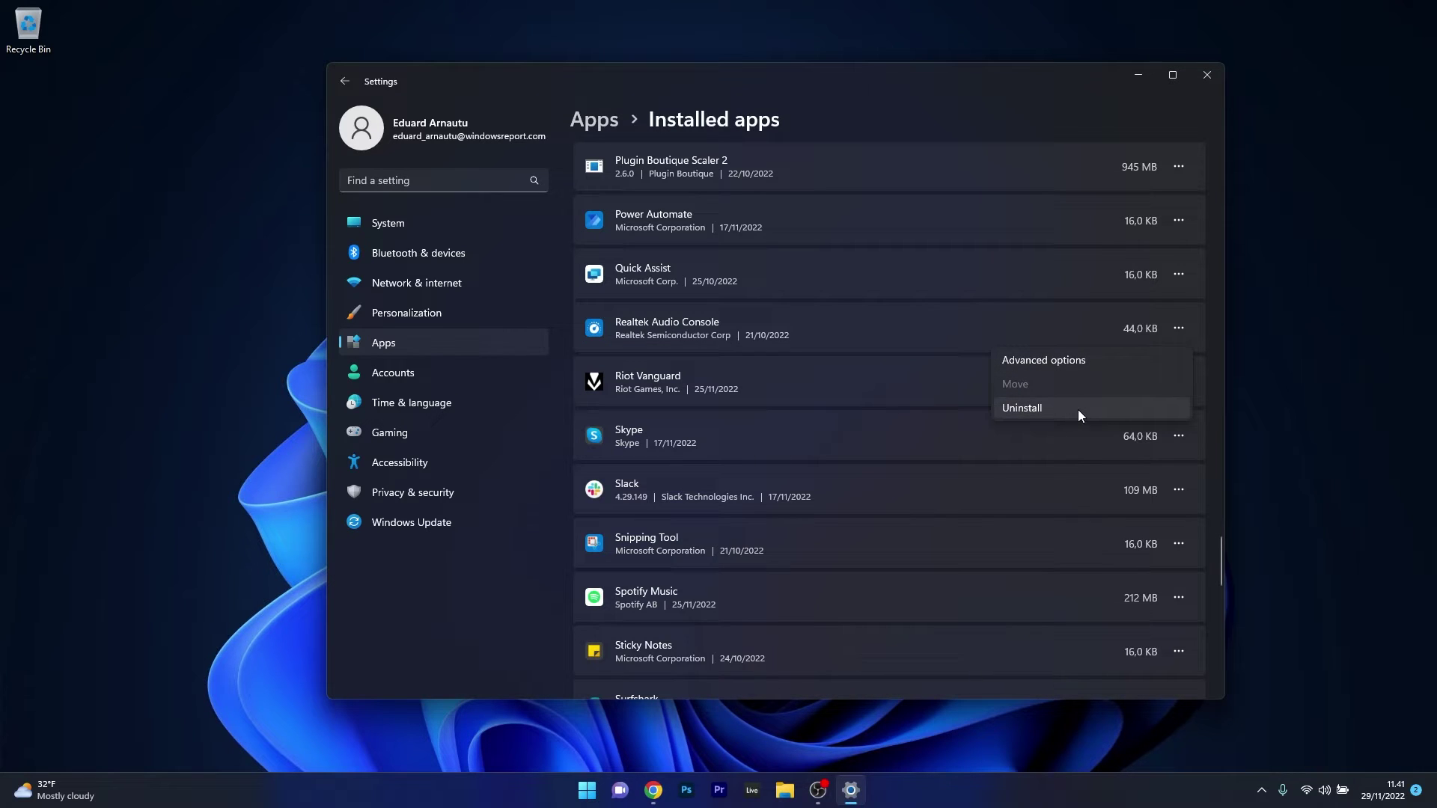
{"action": "left_click", "coordinate": [901, 325]}
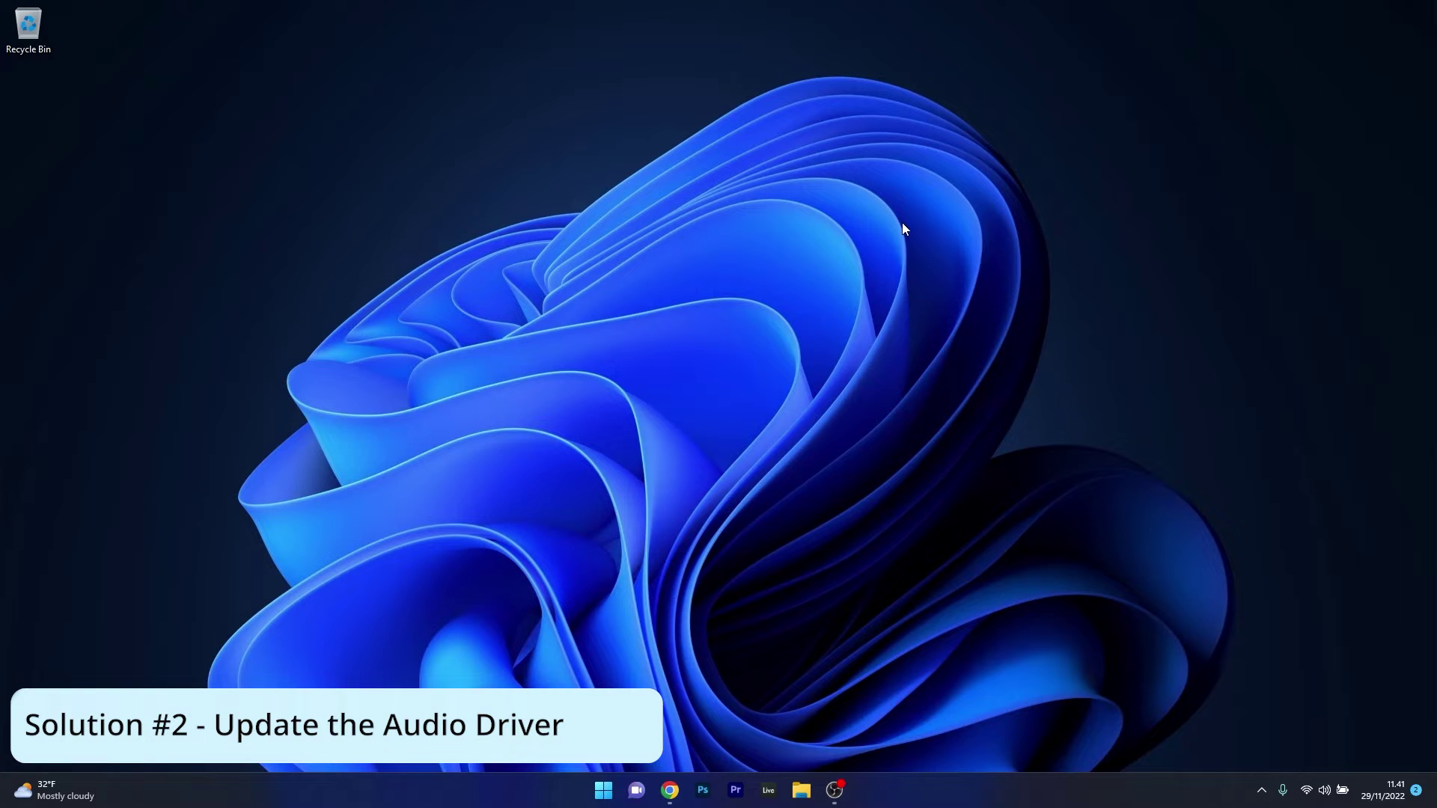
Open Device Manager, centre it, and expand Sound, video and game controllers
{"action": "right_click", "coordinate": [600, 789]}
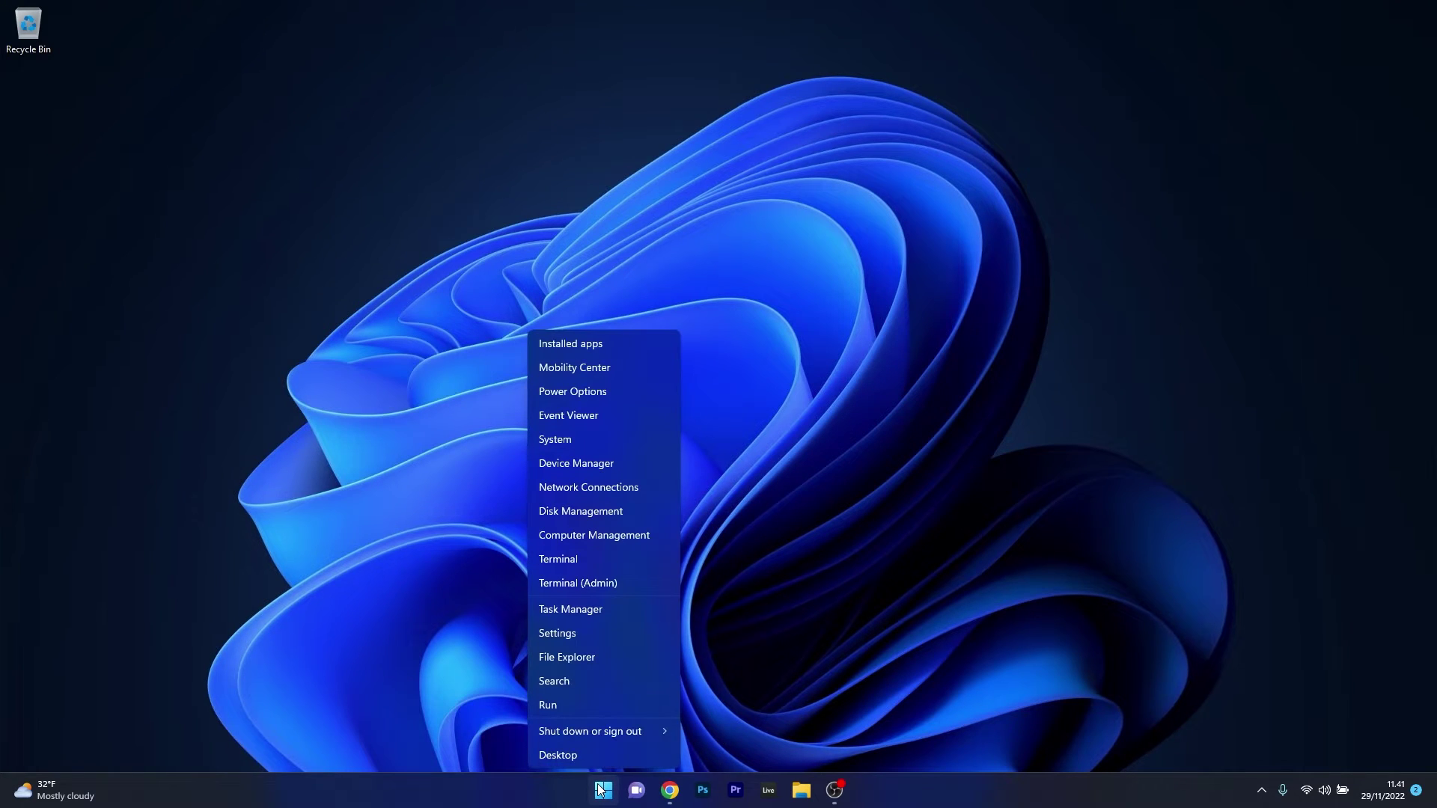
{"action": "left_click", "coordinate": [636, 469]}
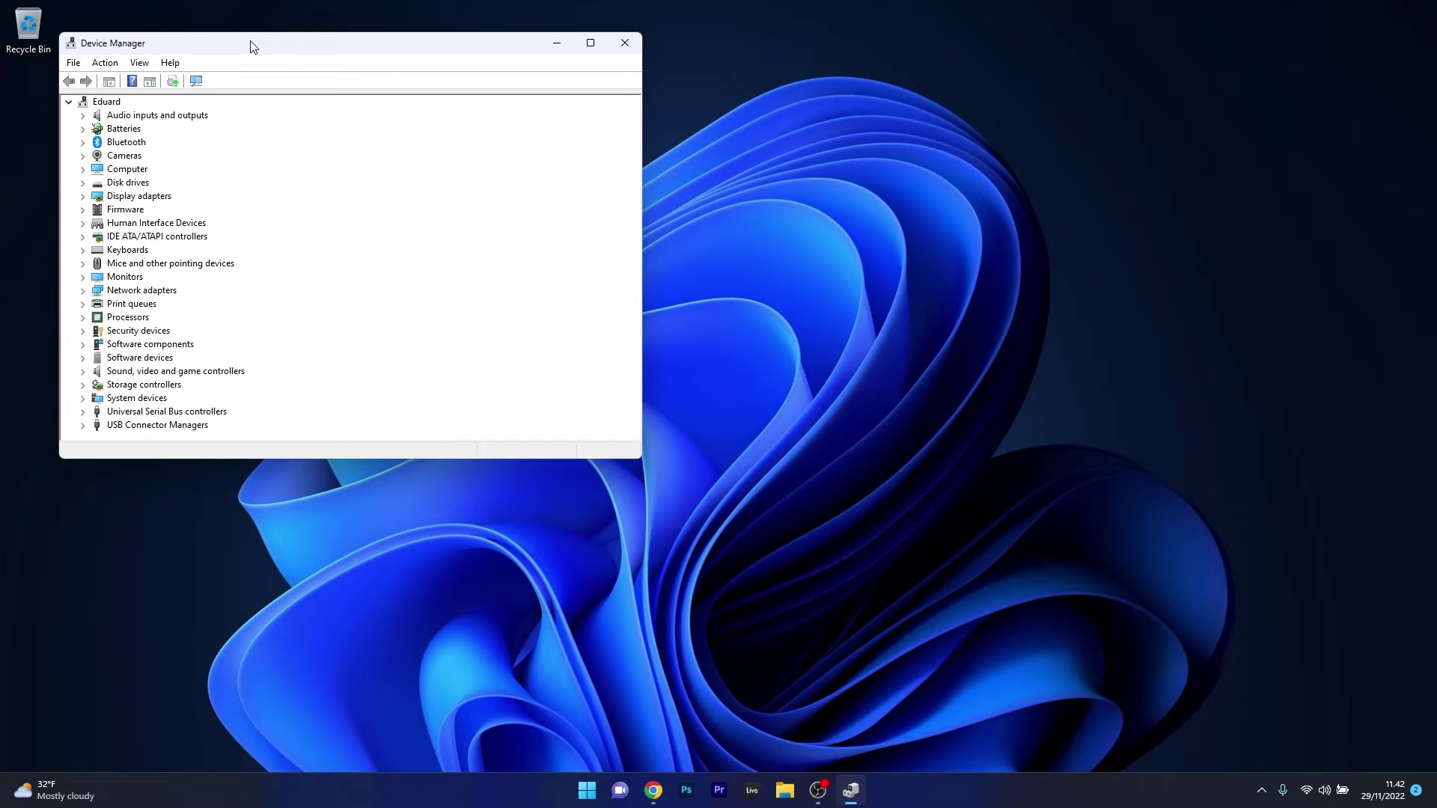
{"action": "left_click_drag", "start_coordinate": [251, 46], "coordinate": [596, 179]}
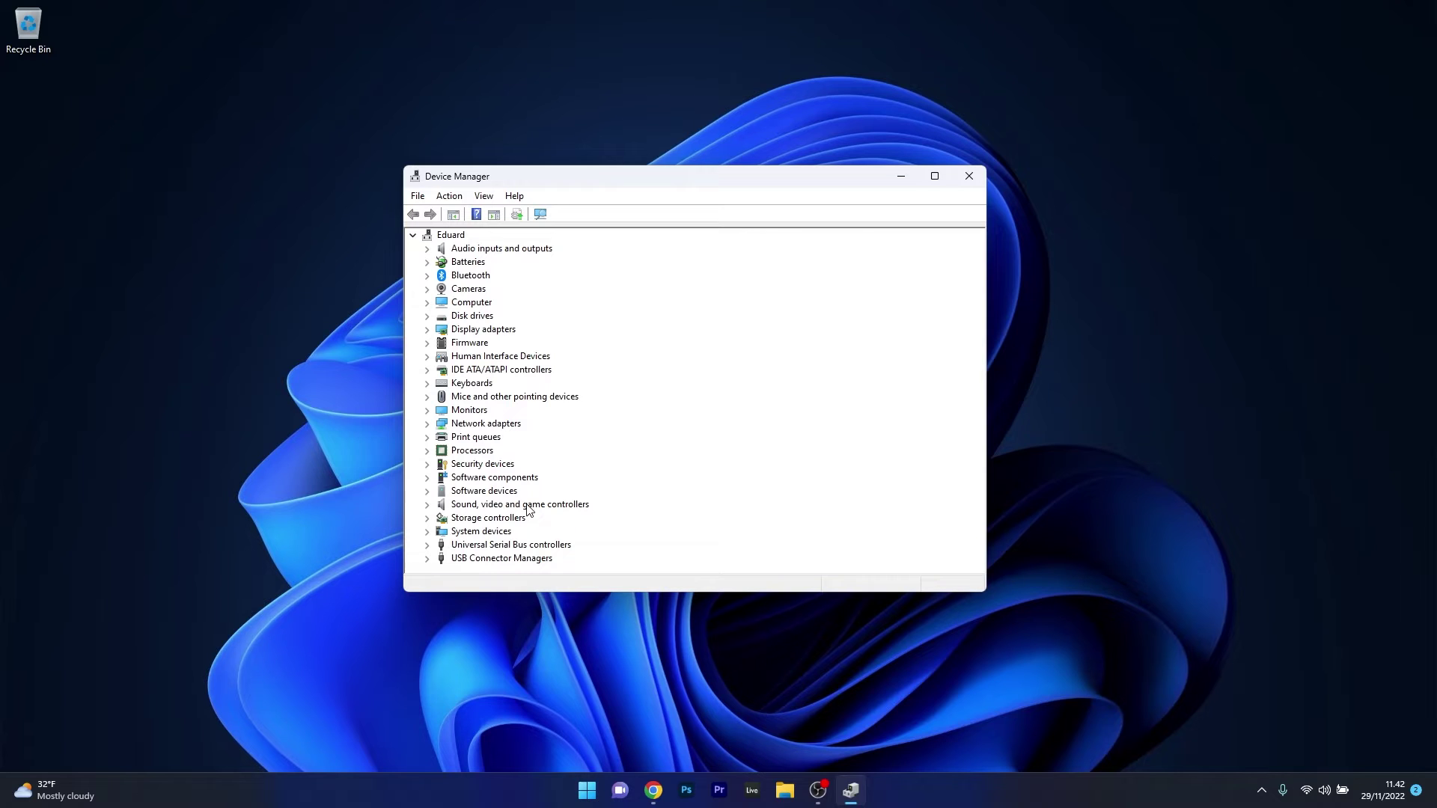
{"action": "left_click", "coordinate": [428, 504]}
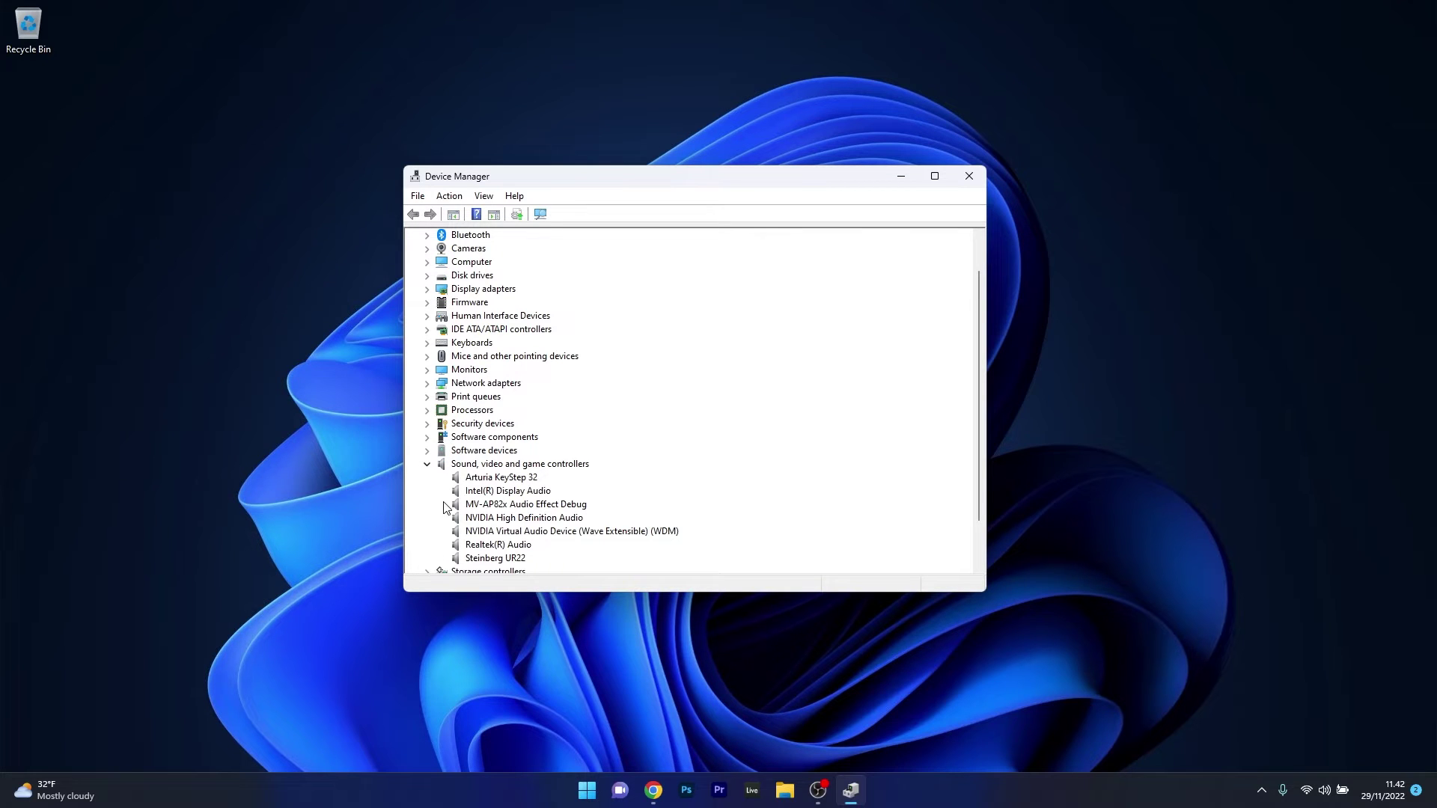
Search automatically for an updated Realtek(R) Audio driver, then close the dialog and Device Manager
{"action": "right_click", "coordinate": [504, 545]}
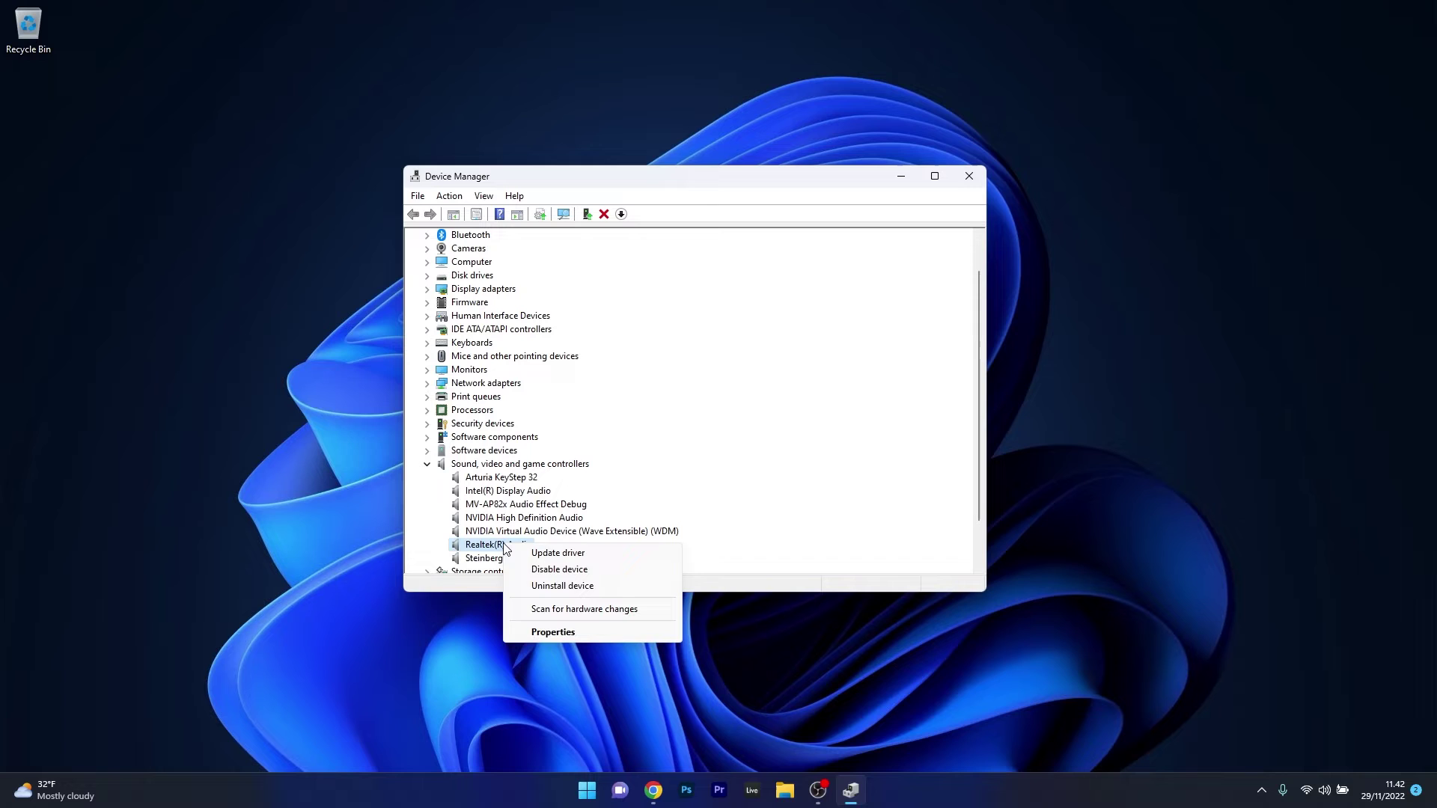
{"action": "left_click", "coordinate": [617, 552]}
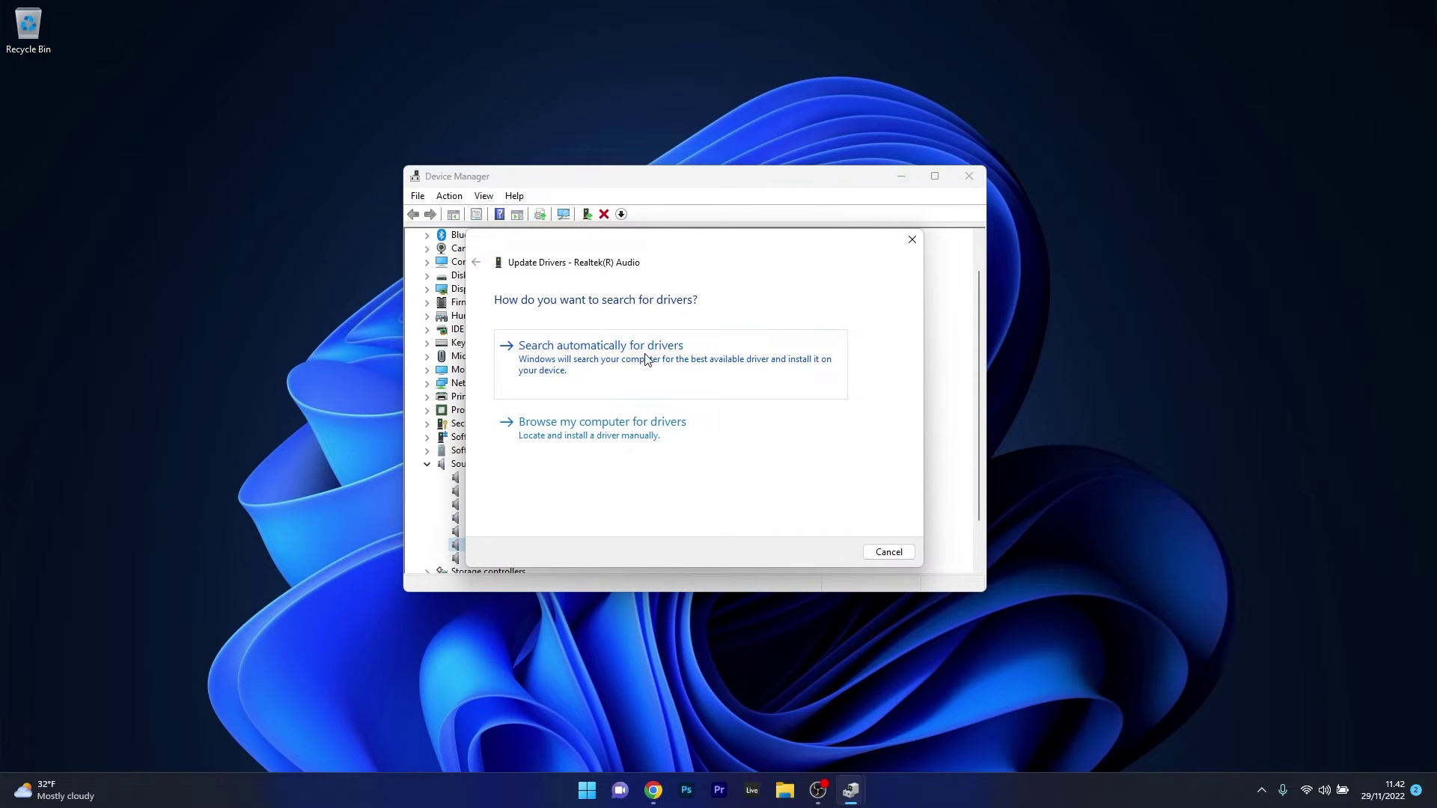
{"action": "left_click", "coordinate": [695, 365]}
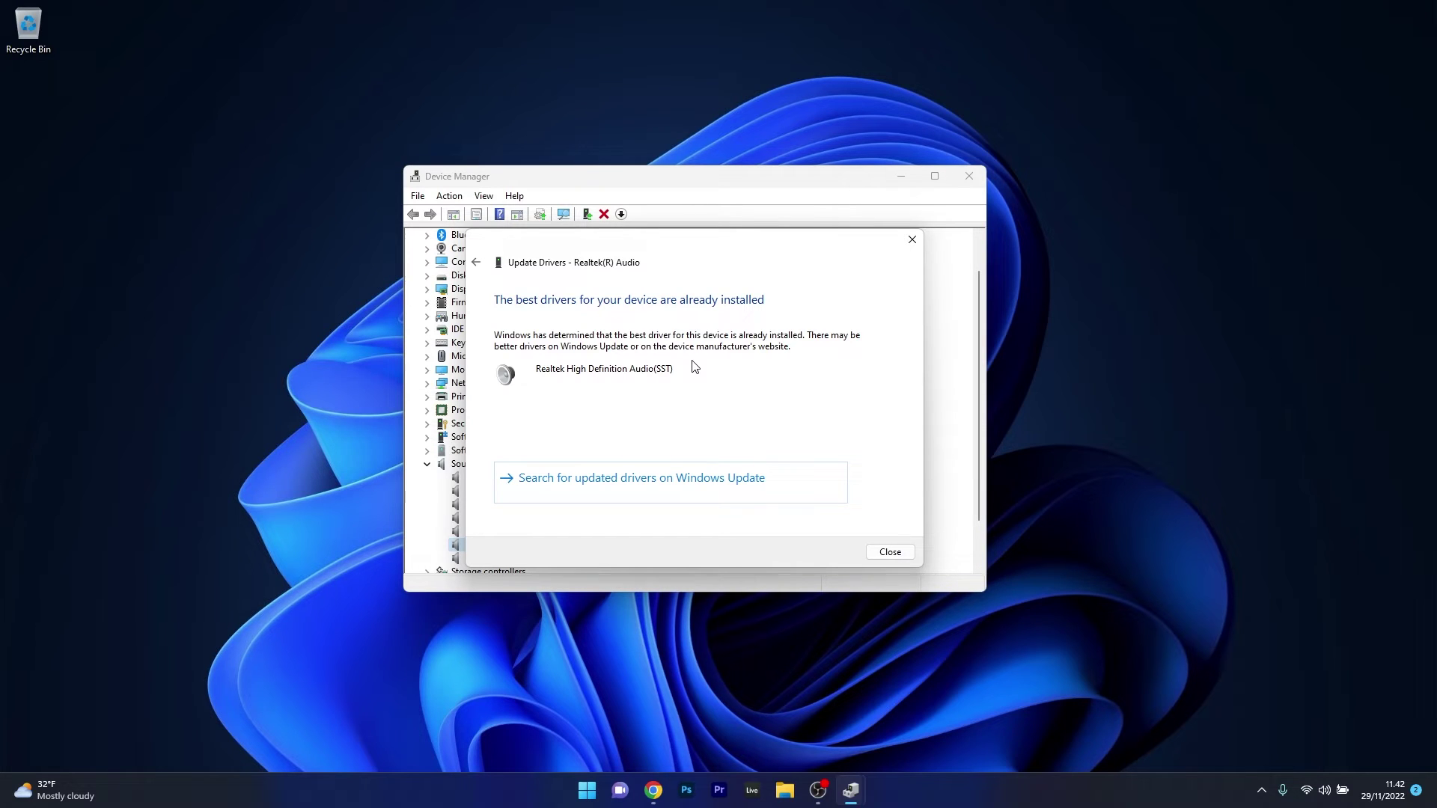
{"action": "left_click", "coordinate": [912, 240]}
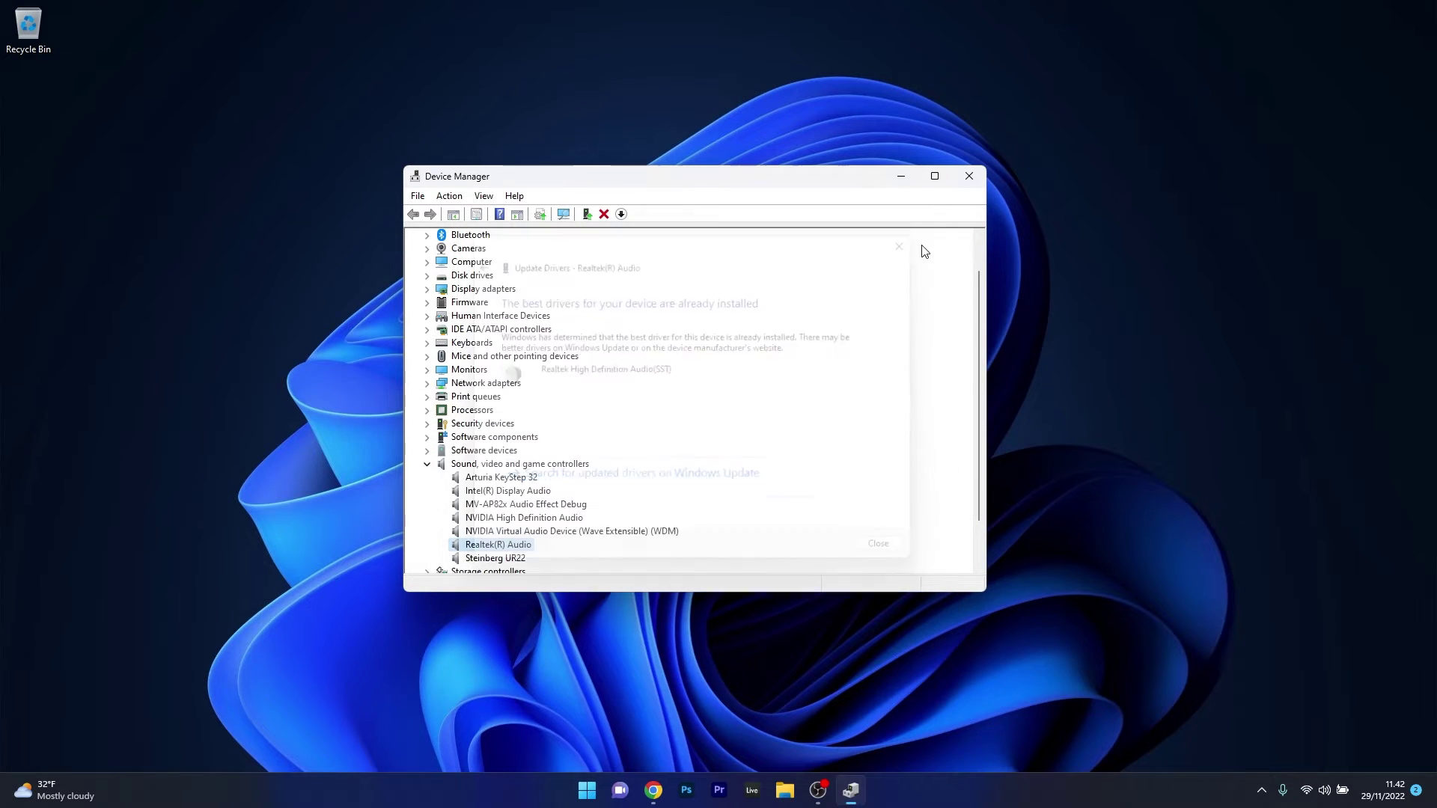
{"action": "left_click", "coordinate": [968, 177]}
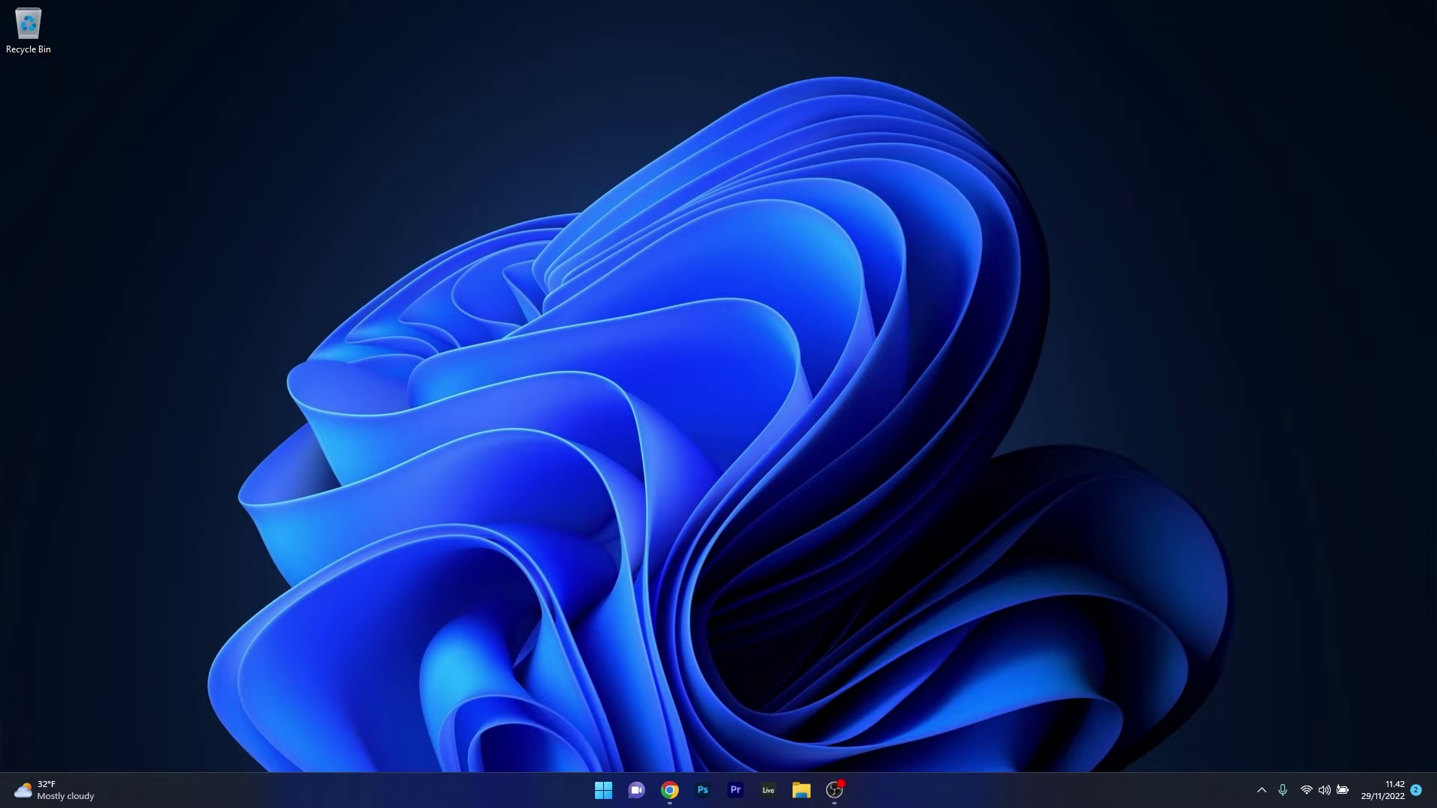
Reopen Device Manager and expand Sound, video and game controllers
{"action": "right_click", "coordinate": [603, 790]}
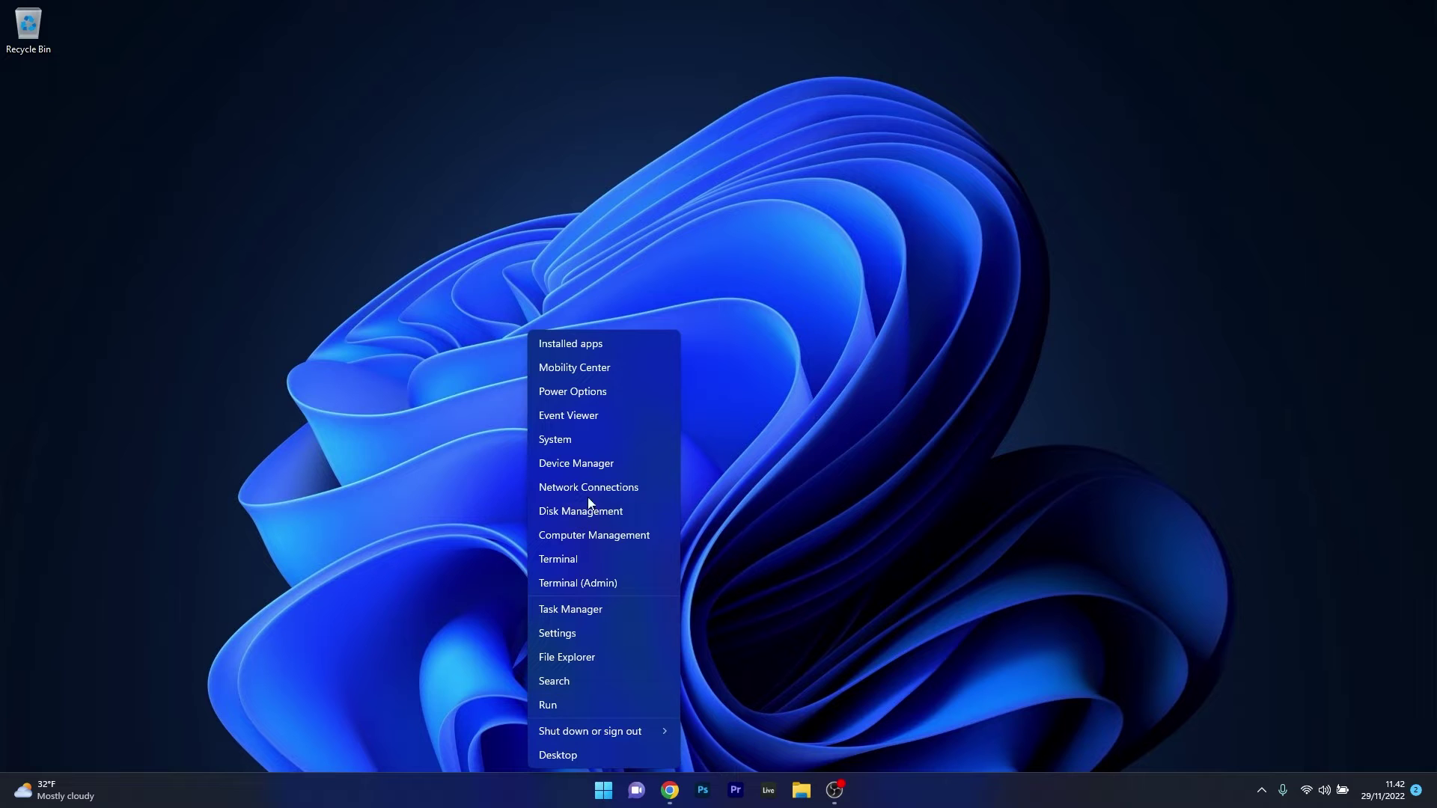
{"action": "left_click", "coordinate": [631, 465]}
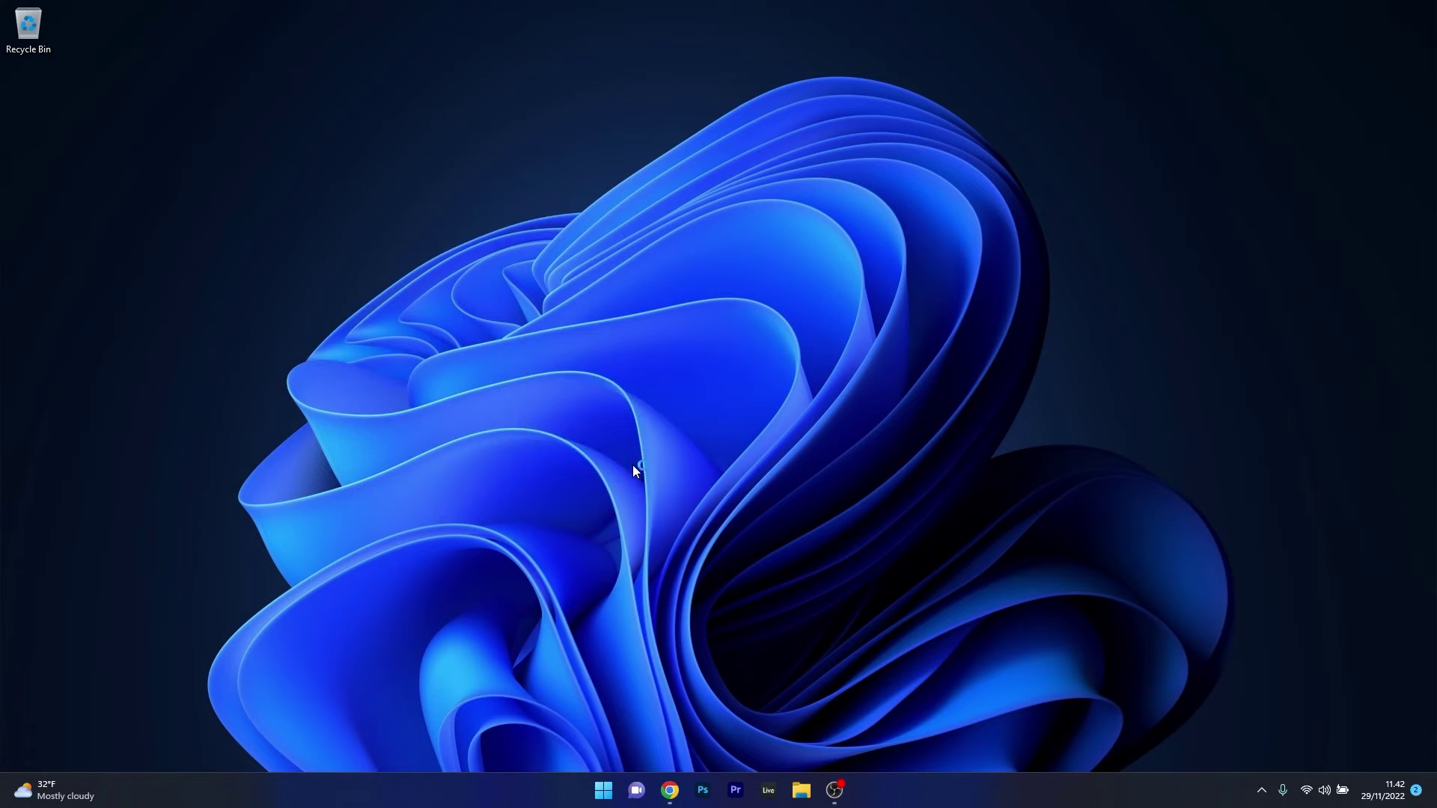
{"action": "left_click_drag", "start_coordinate": [352, 57], "coordinate": [734, 193]}
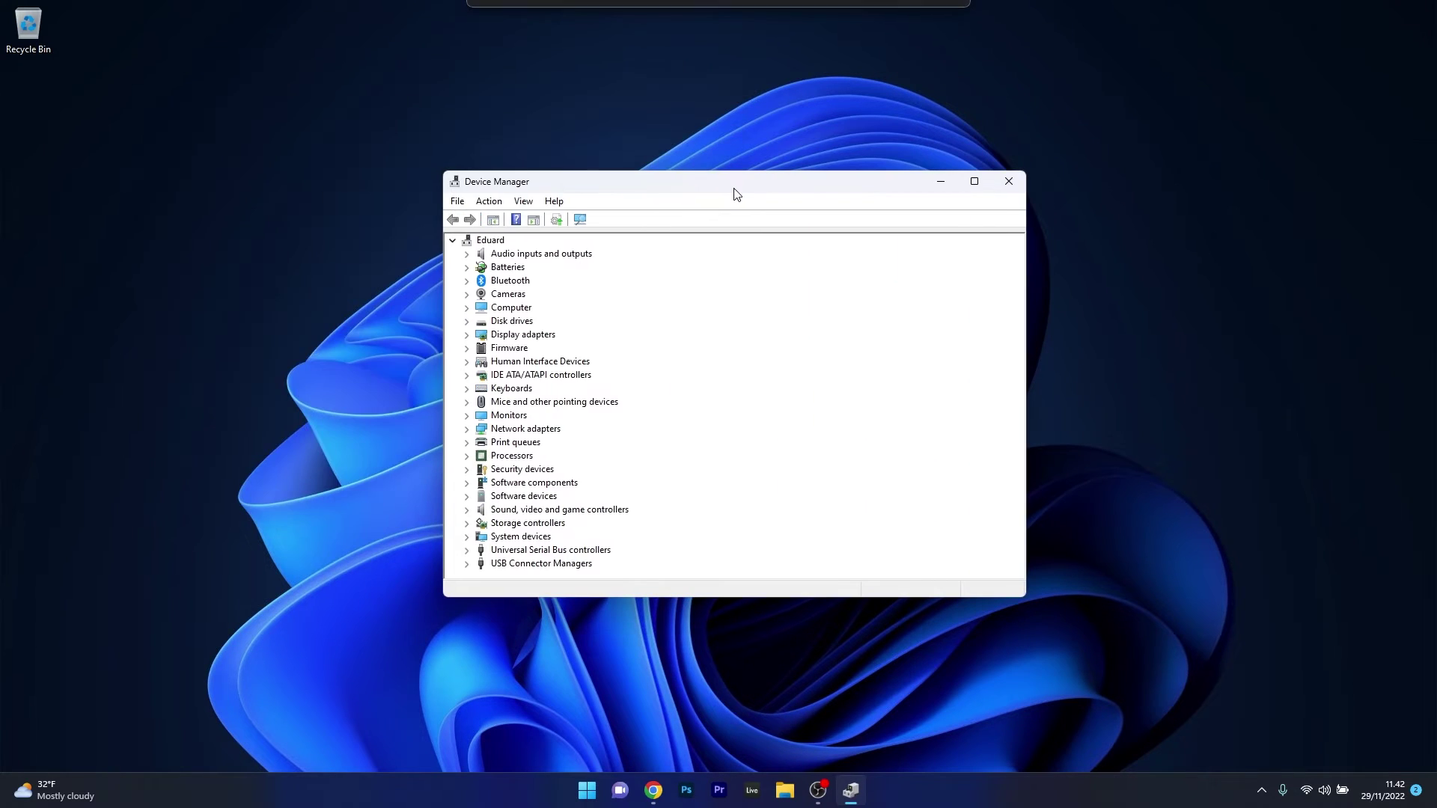
{"action": "left_click", "coordinate": [466, 509]}
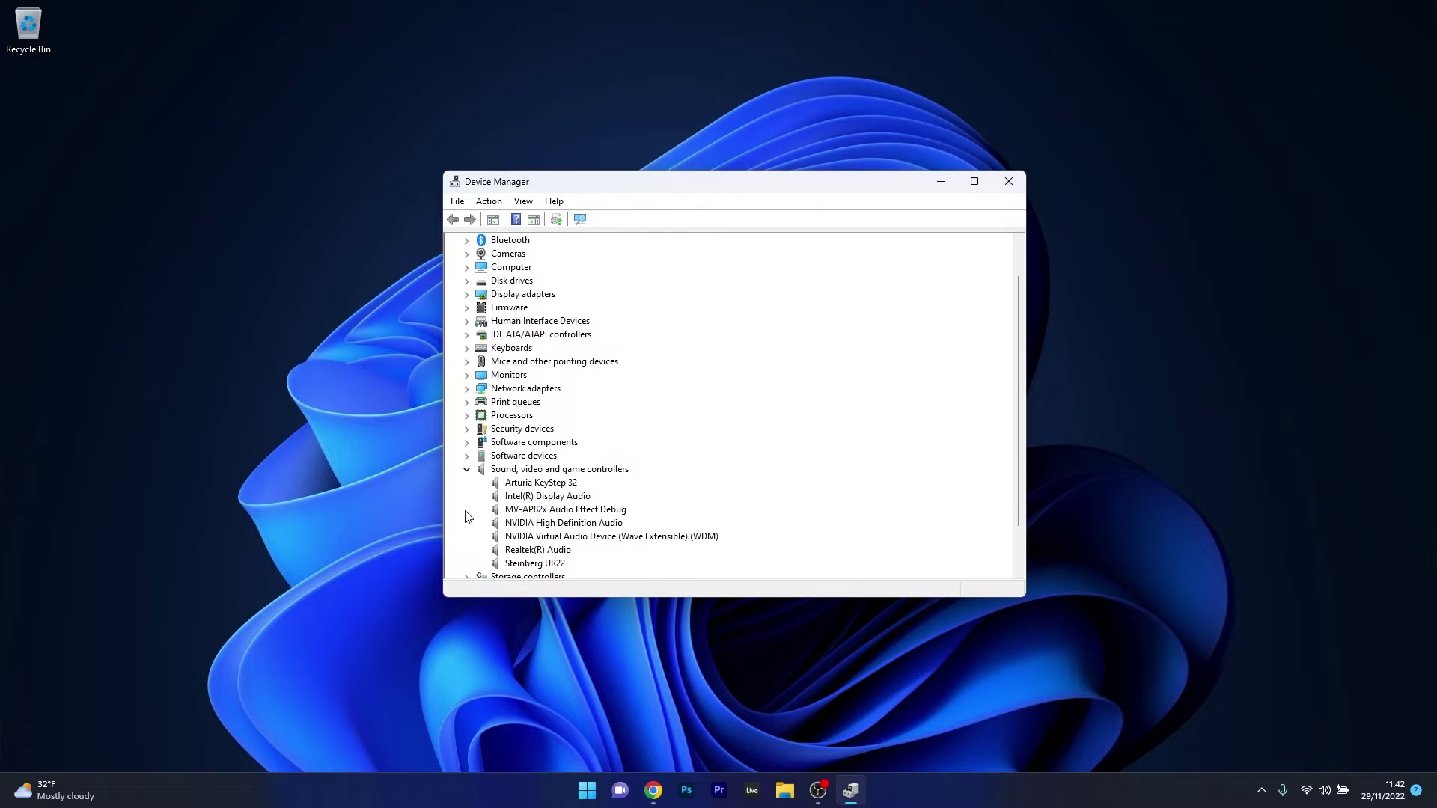
Start uninstalling Realtek(R) Audio with driver removal ticked, cancel, and close Device Manager
{"action": "right_click", "coordinate": [553, 552]}
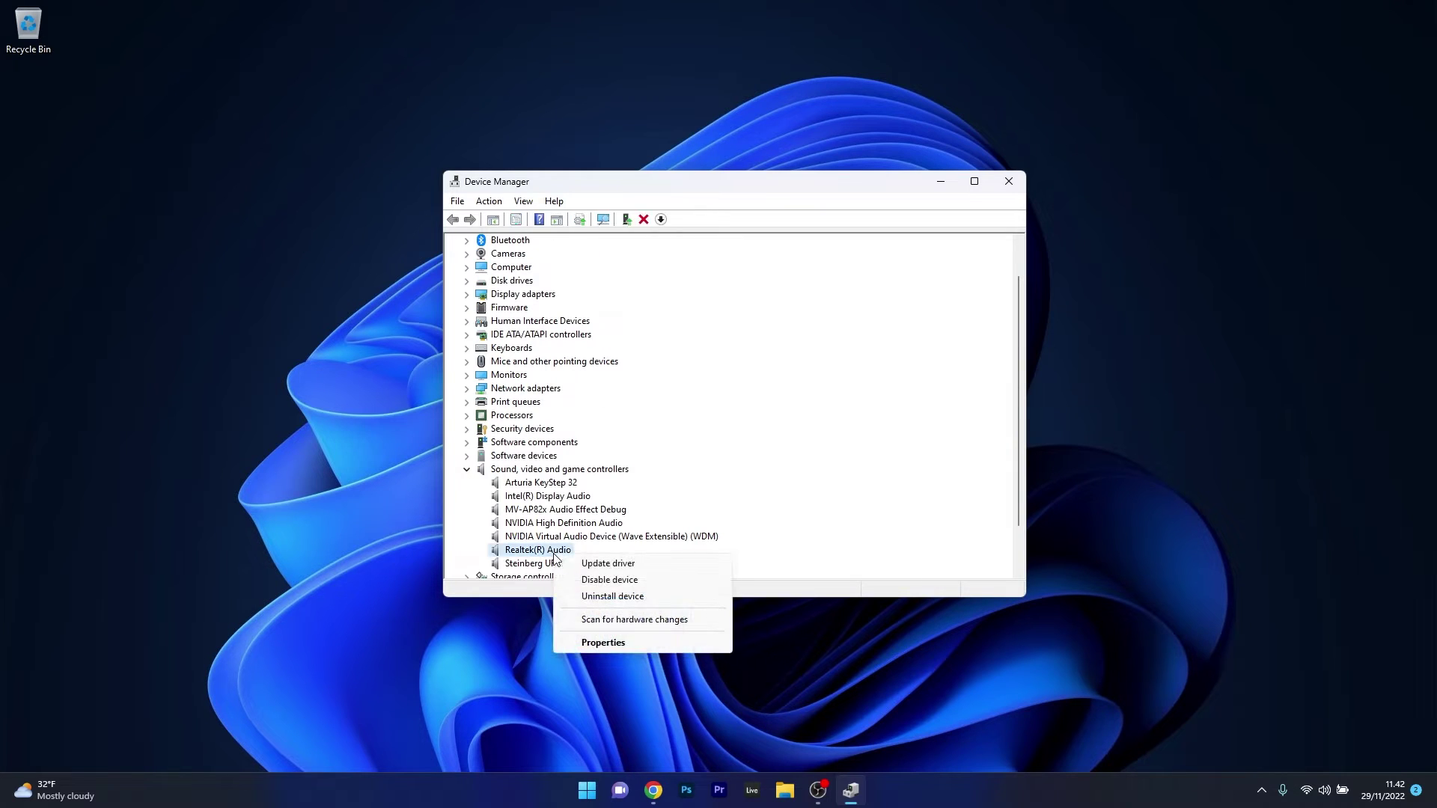
{"action": "left_click", "coordinate": [654, 594]}
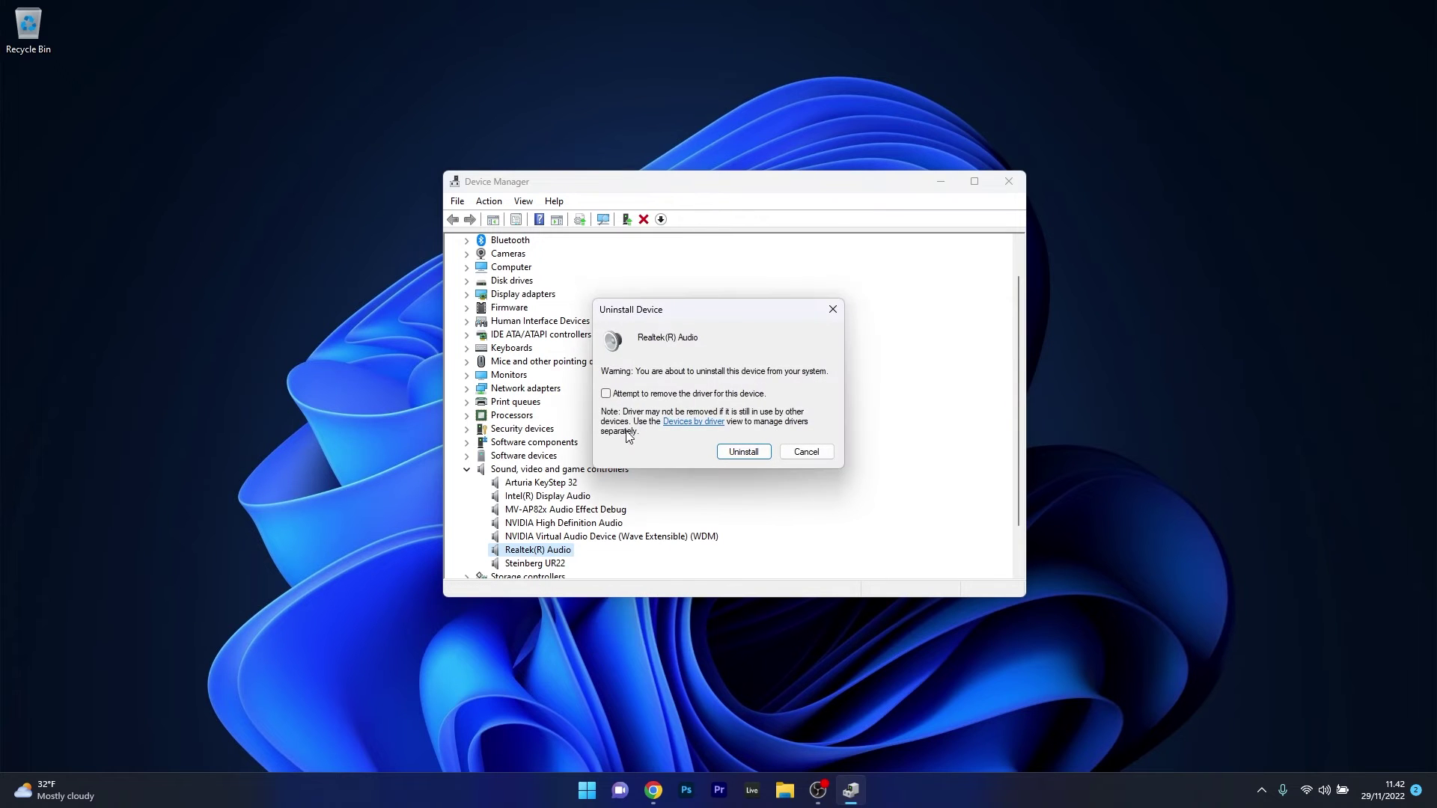
{"action": "left_click", "coordinate": [606, 395]}
{"action": "left_click", "coordinate": [833, 310]}
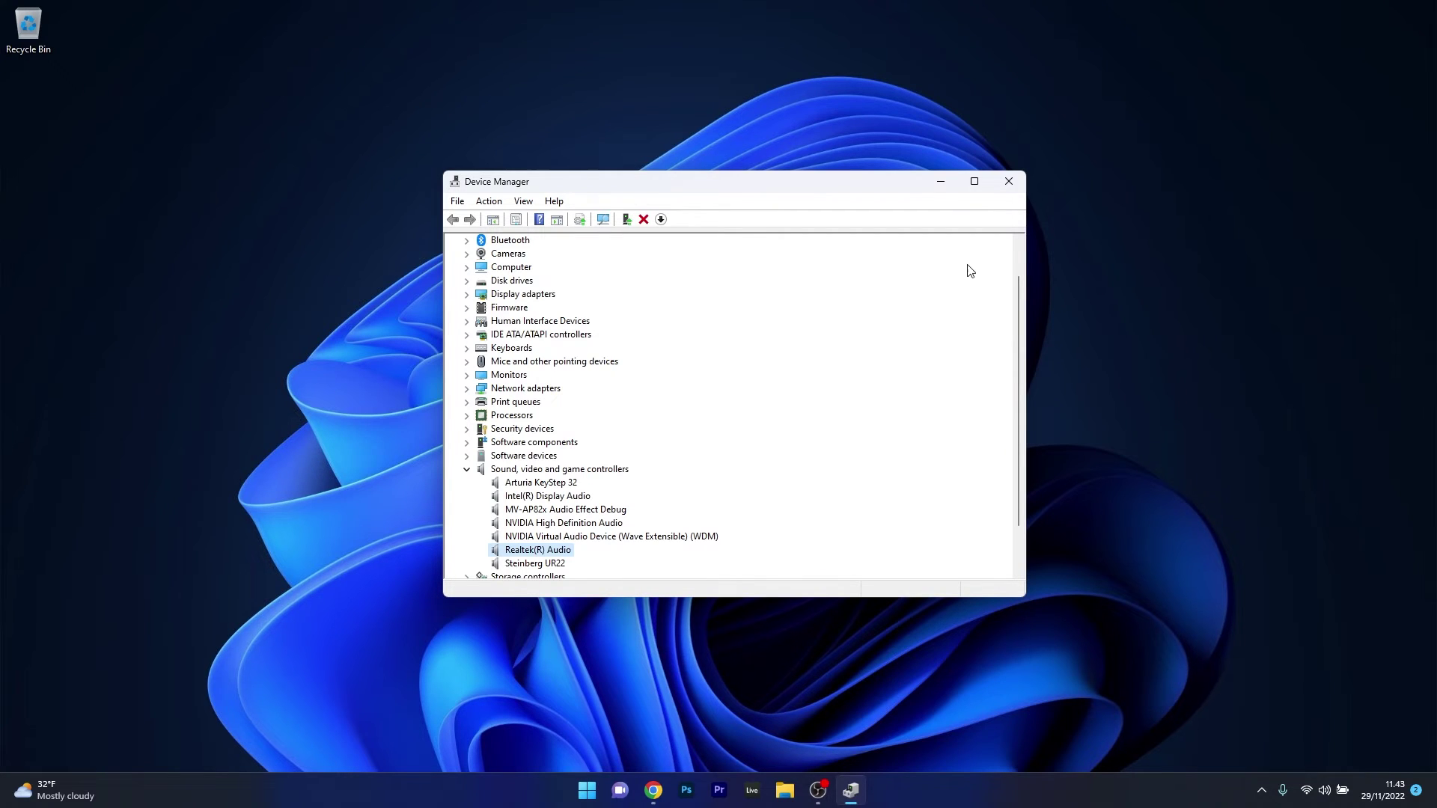
{"action": "left_click", "coordinate": [1009, 182]}
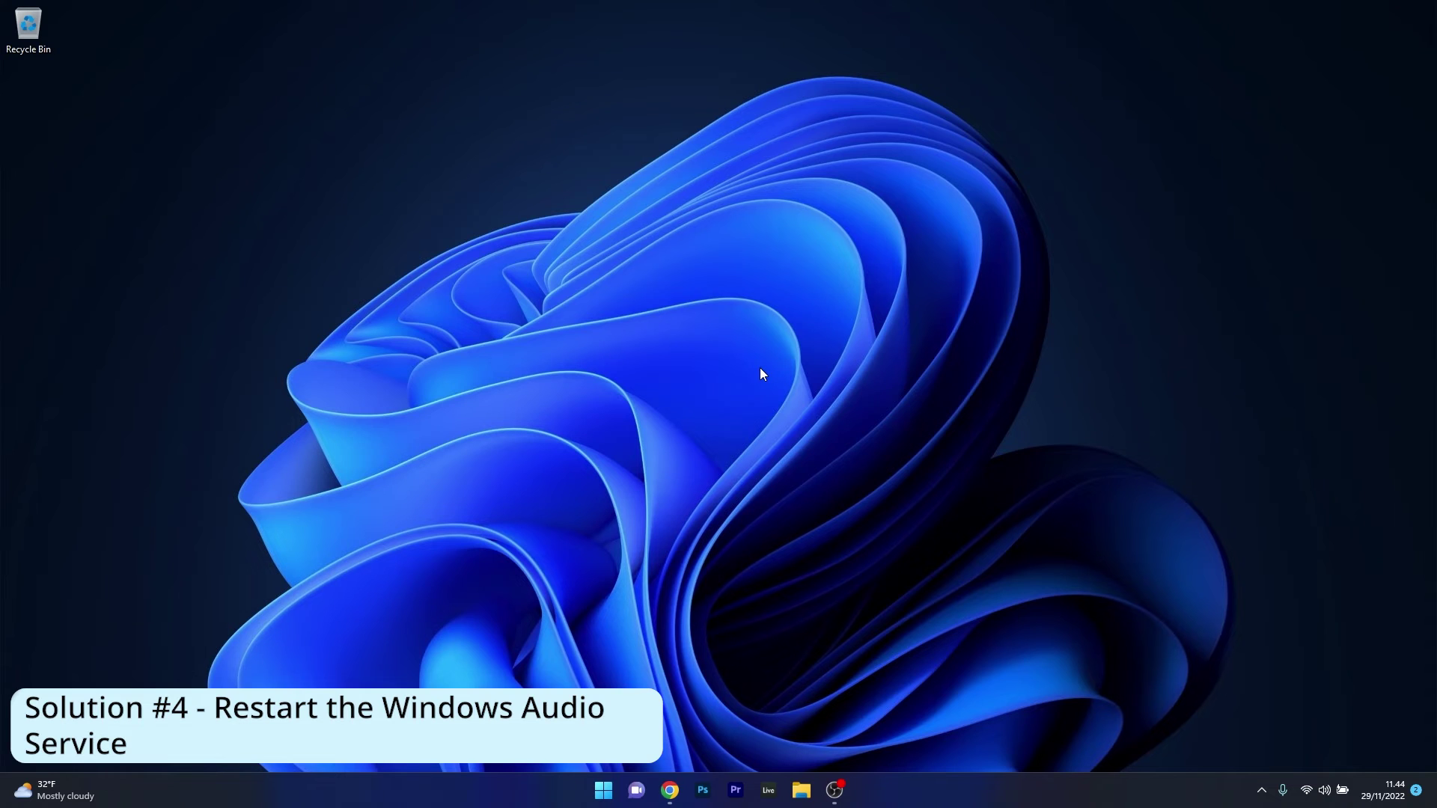
Search for services, open the Services console, and open Windows Audio properties
{"action": "left_click", "coordinate": [598, 796]}
{"action": "type", "text": "s"}
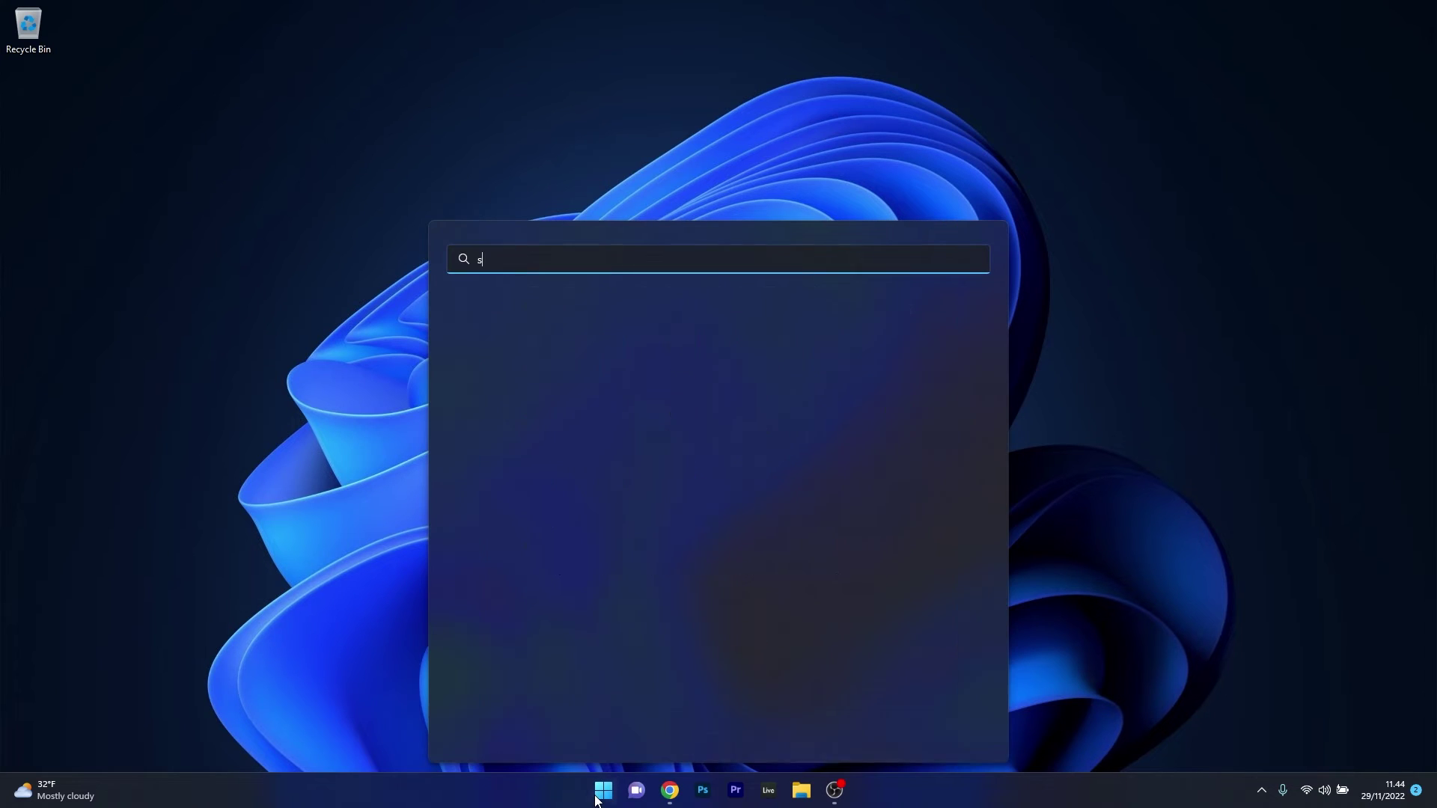
{"action": "type", "text": "ervices"}
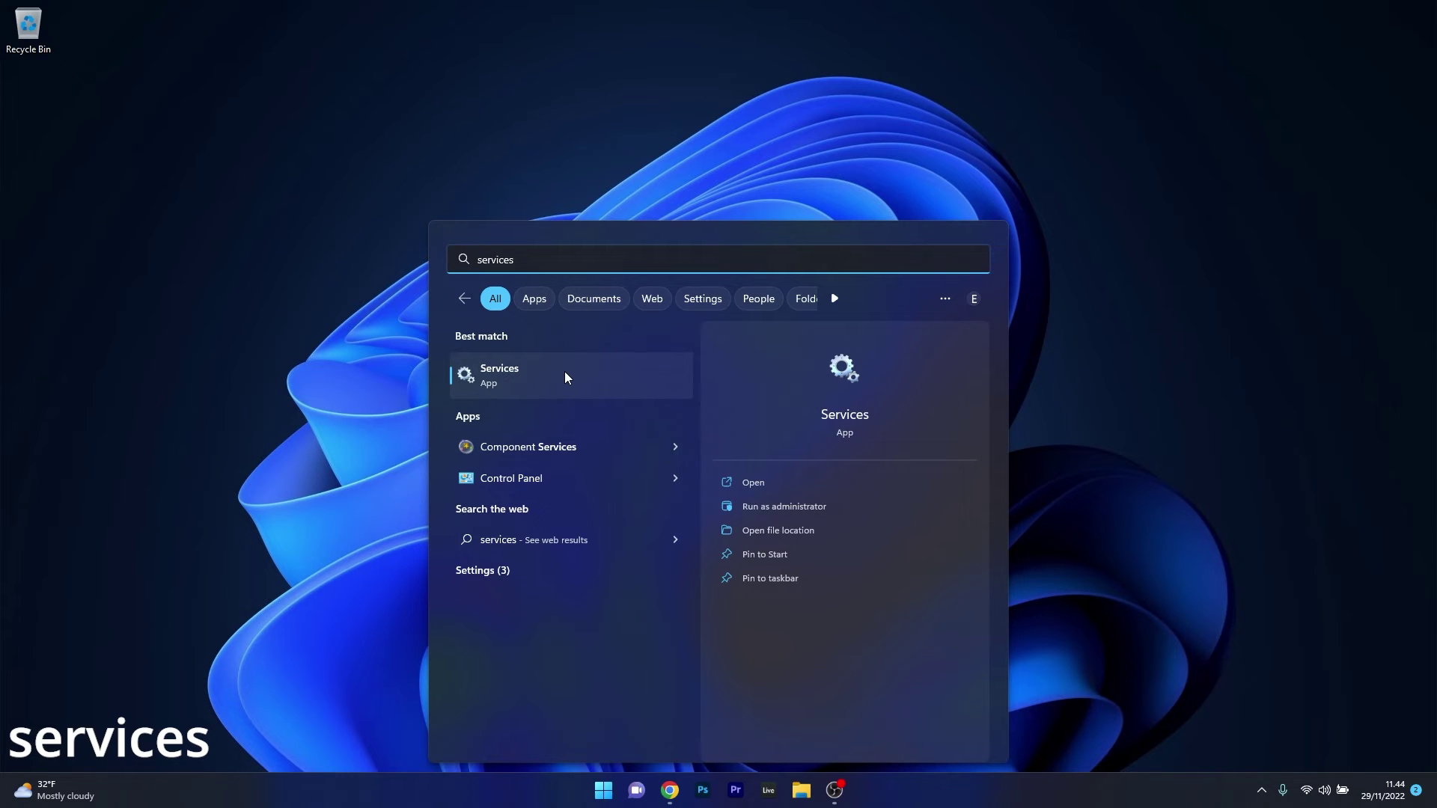
{"action": "left_click", "coordinate": [564, 371]}
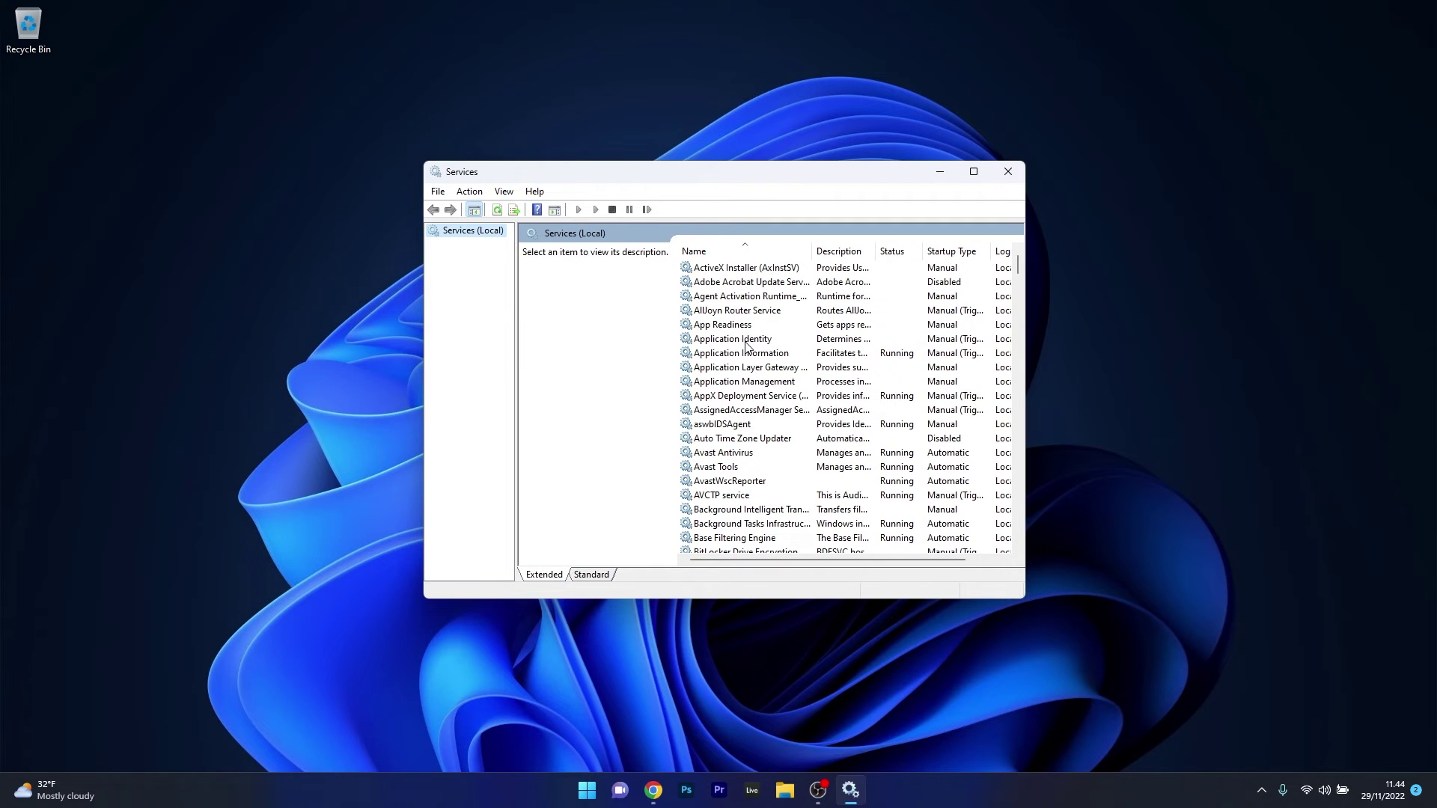
{"action": "left_click", "coordinate": [745, 340]}
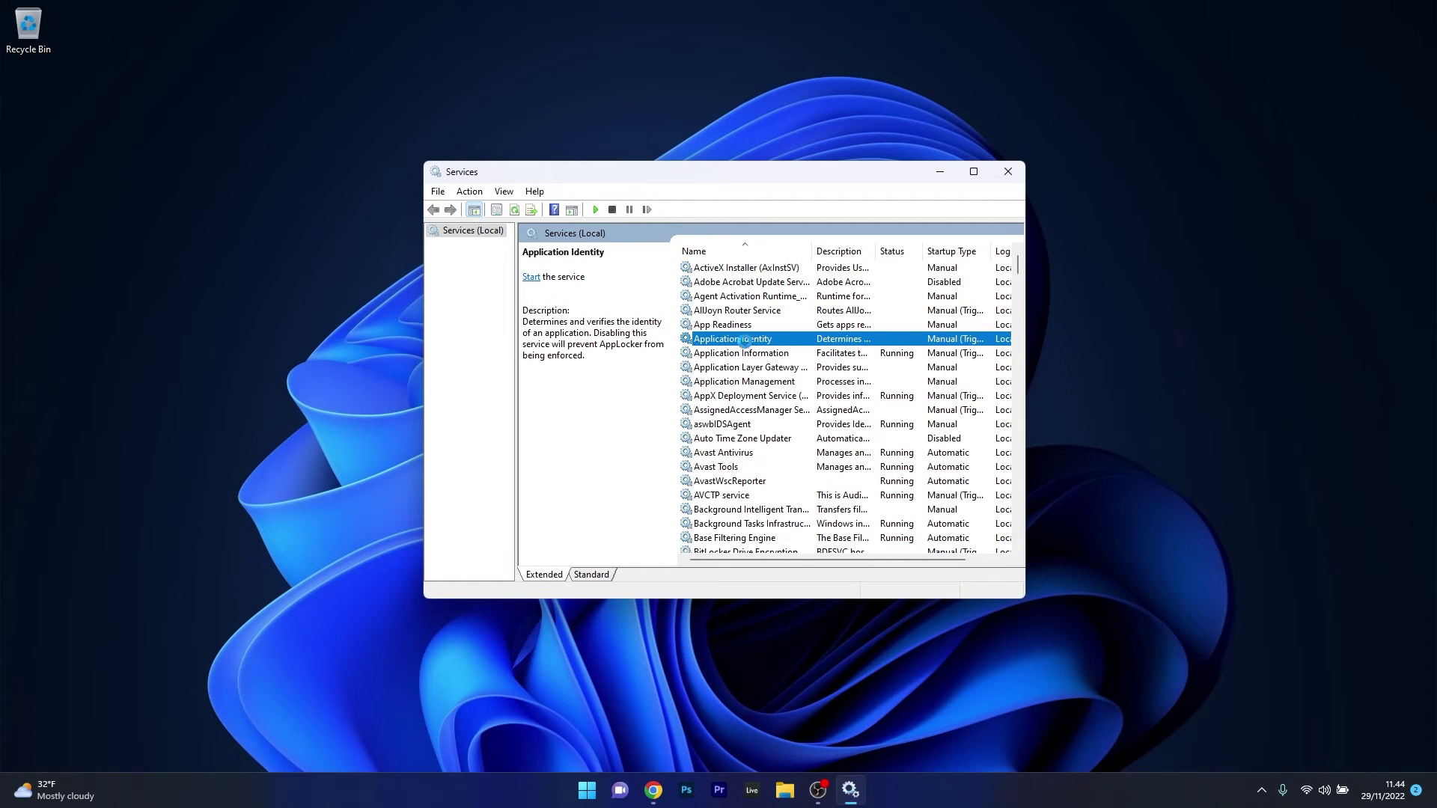
{"action": "key", "text": "w"}
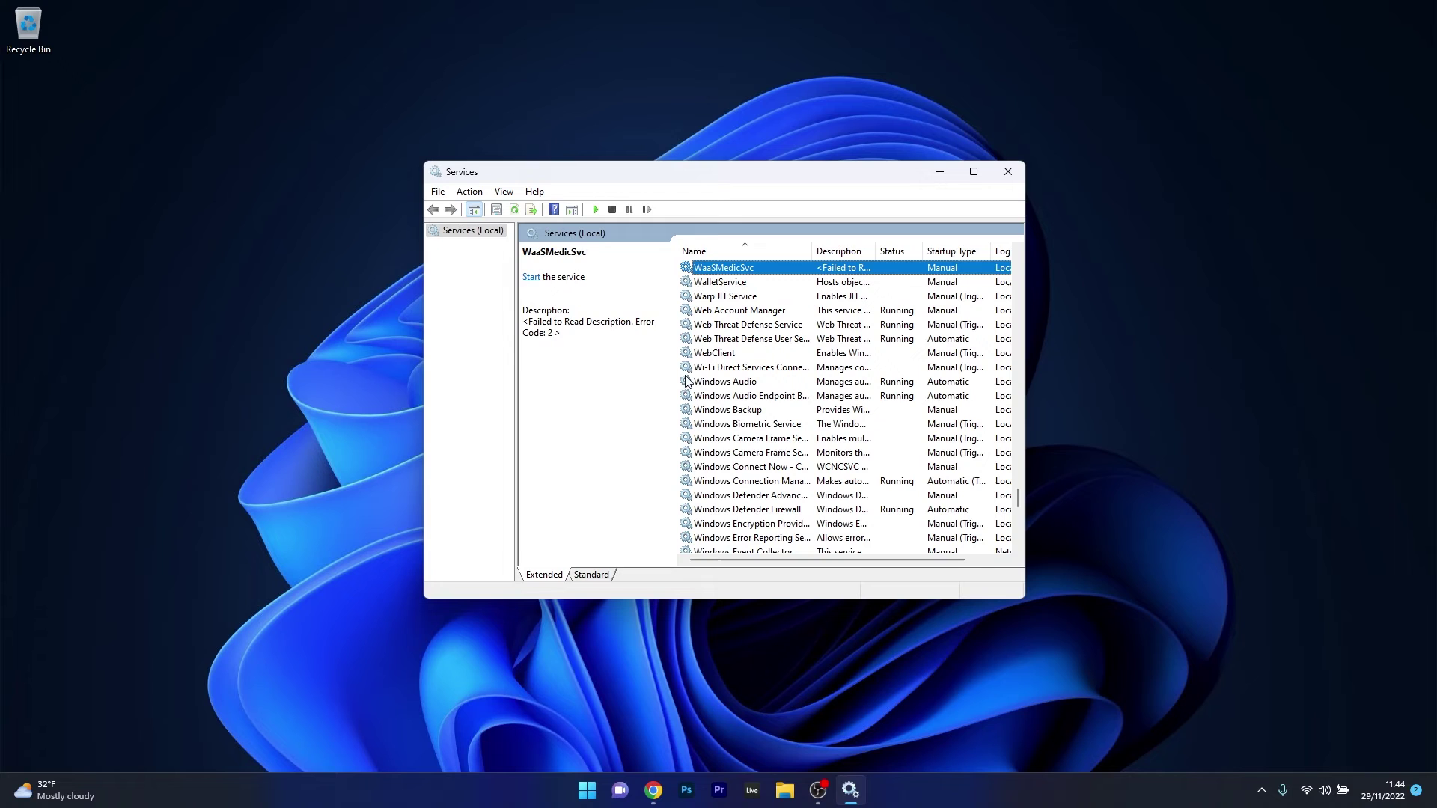
{"action": "double_click", "coordinate": [733, 383]}
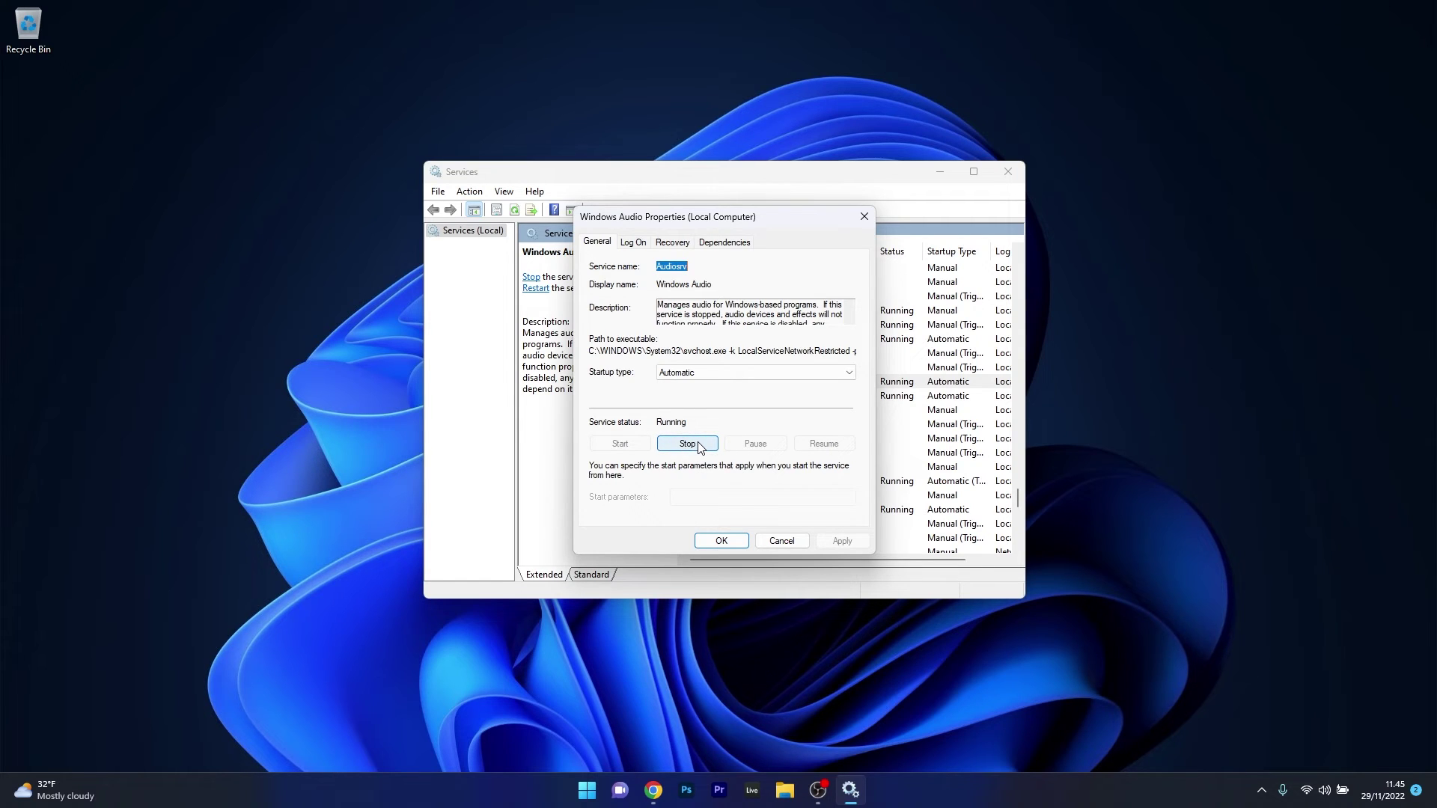
Set Windows Audio startup type to Automatic, apply and save, then close Services
{"action": "left_click", "coordinate": [721, 374]}
{"action": "left_click", "coordinate": [684, 397]}
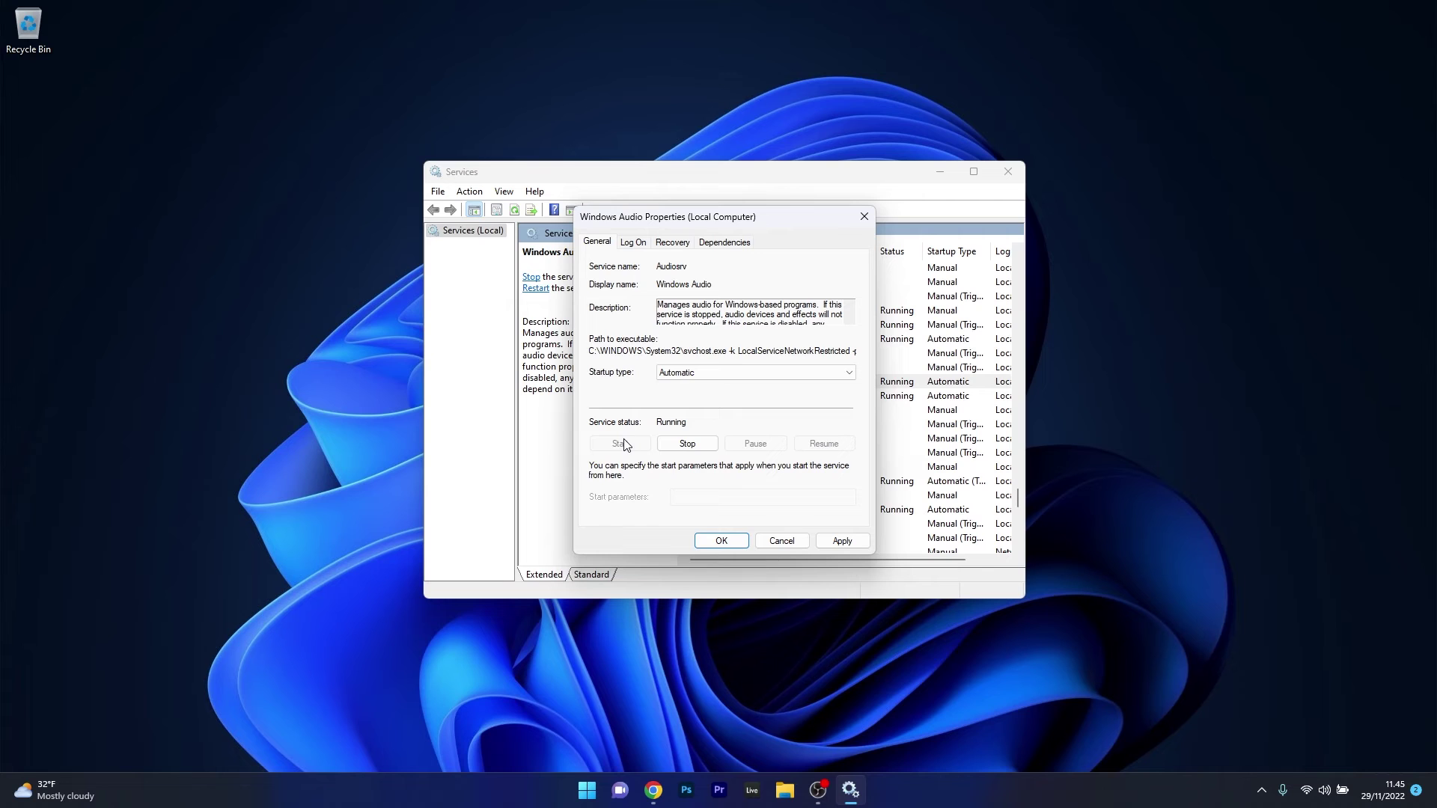
{"action": "left_click", "coordinate": [841, 540]}
{"action": "left_click", "coordinate": [720, 540]}
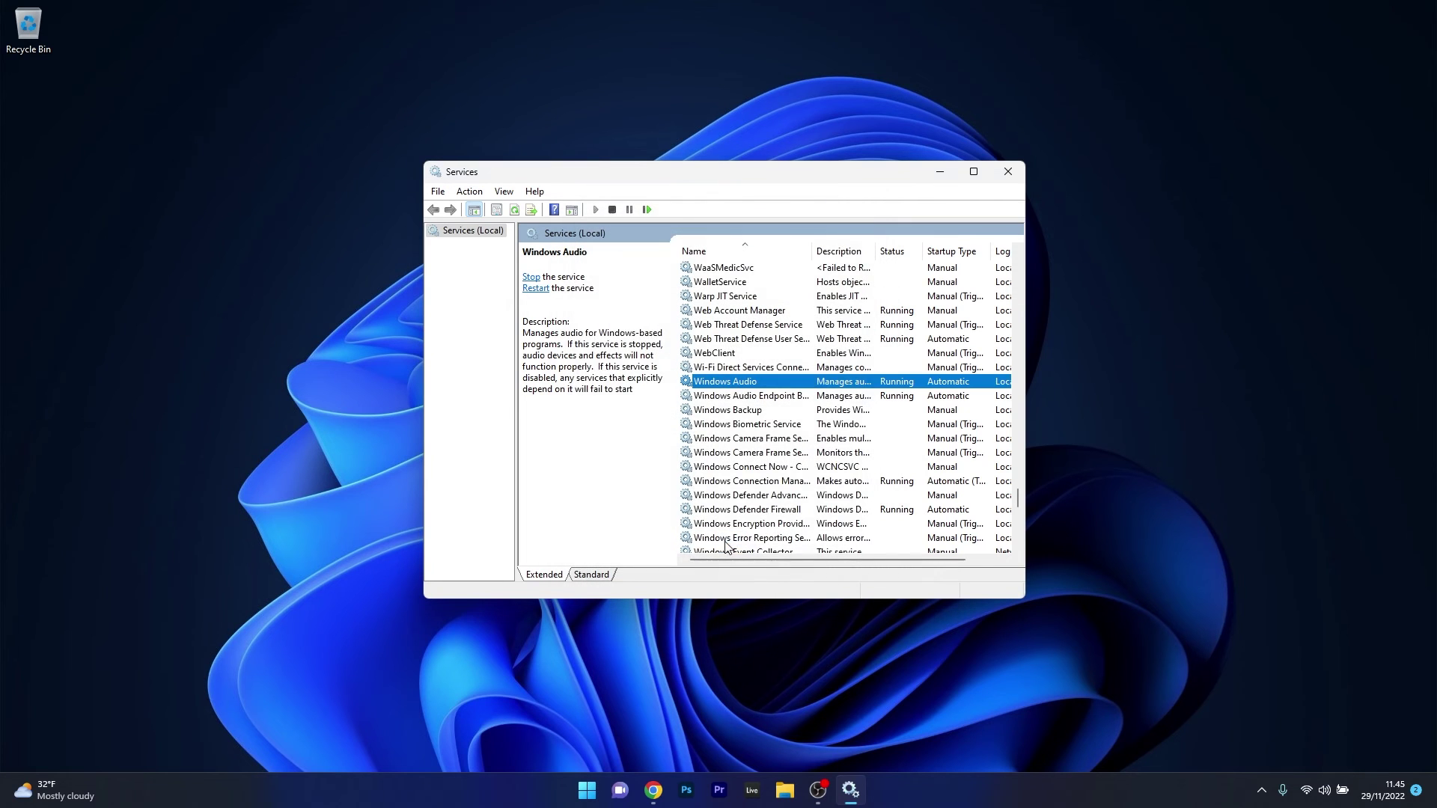
{"action": "left_click", "coordinate": [1009, 175]}
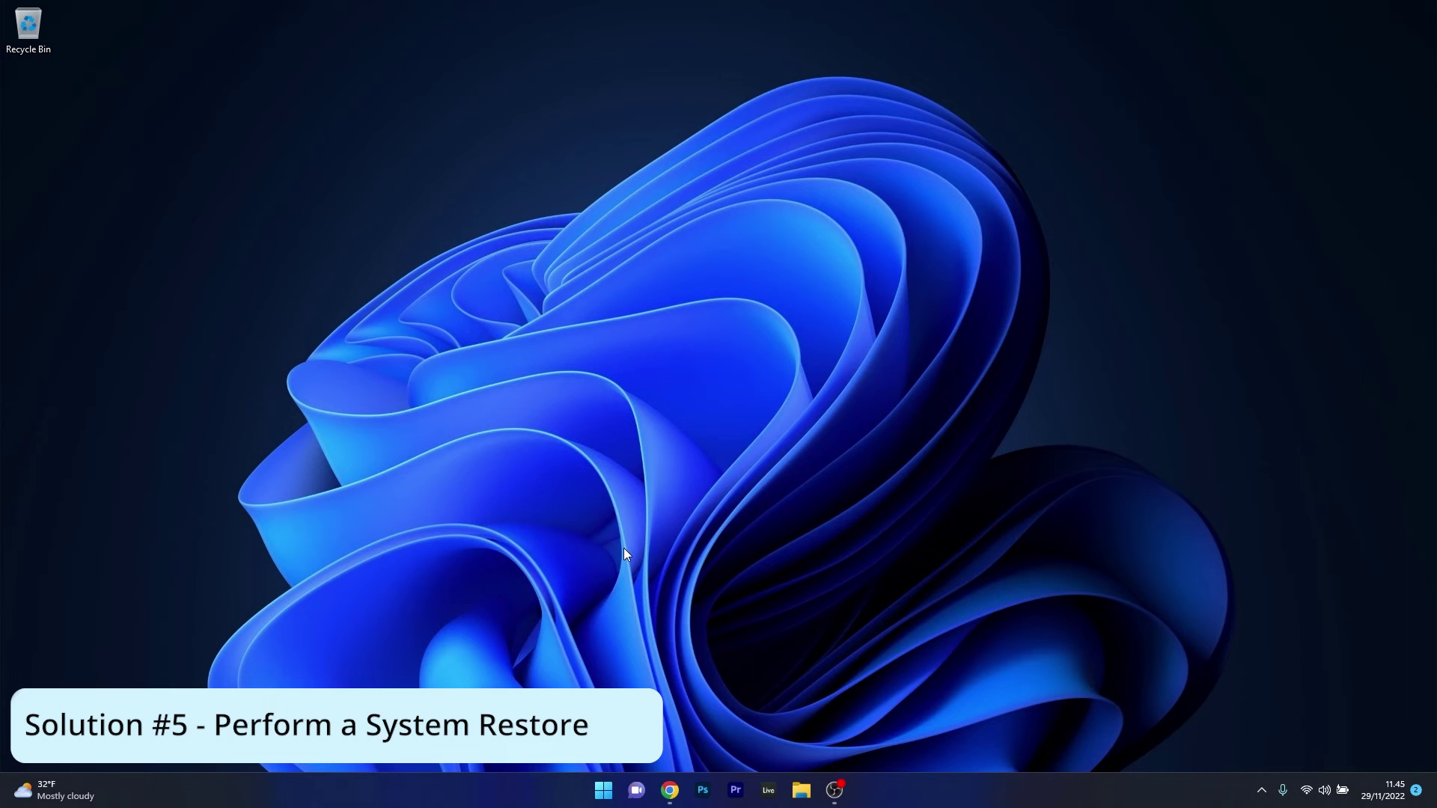
Launch rstrui and select the 25/11/2022 Automatic Restore Point for confirmation
{"action": "left_click", "coordinate": [603, 790]}
{"action": "type", "text": "rstrui"}
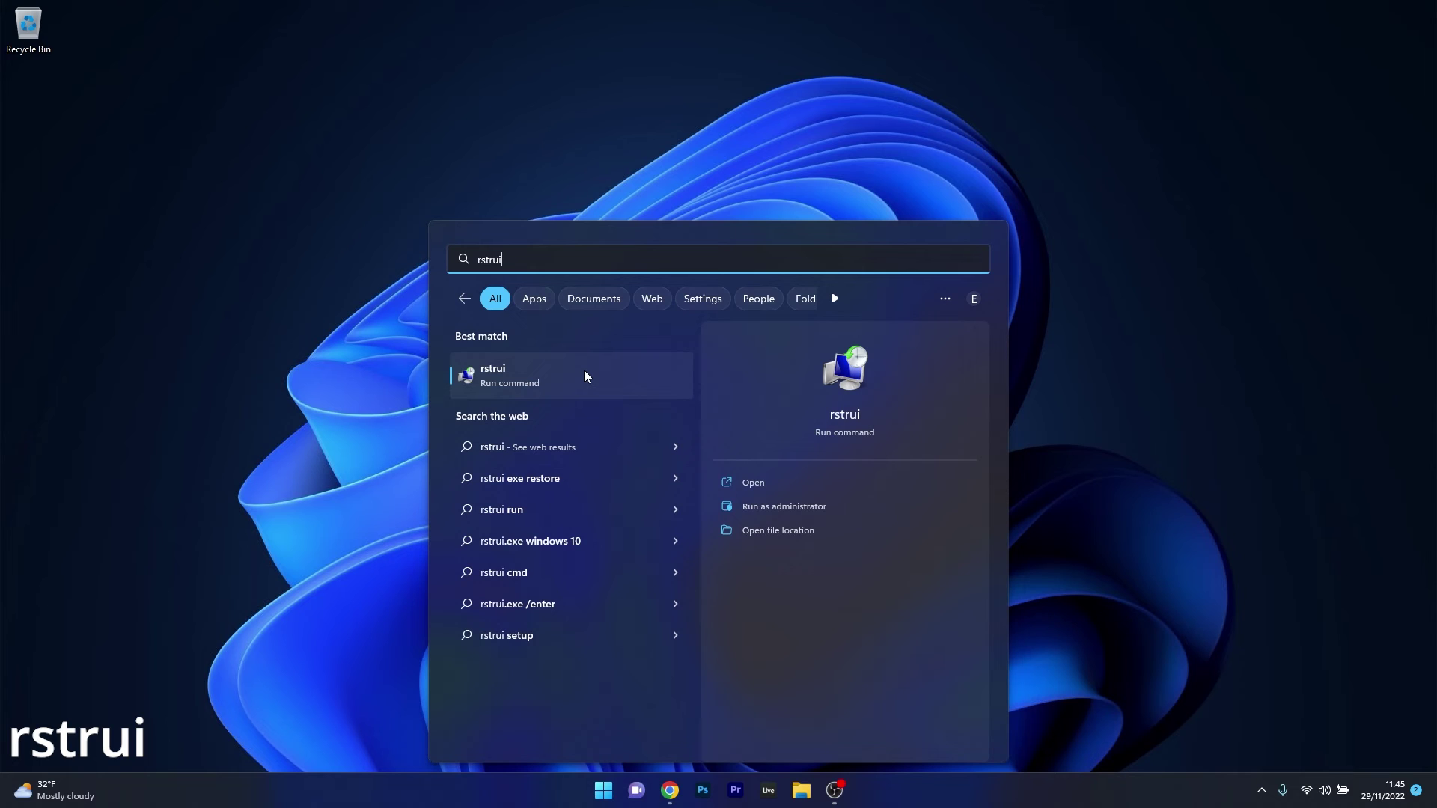
{"action": "left_click", "coordinate": [586, 374]}
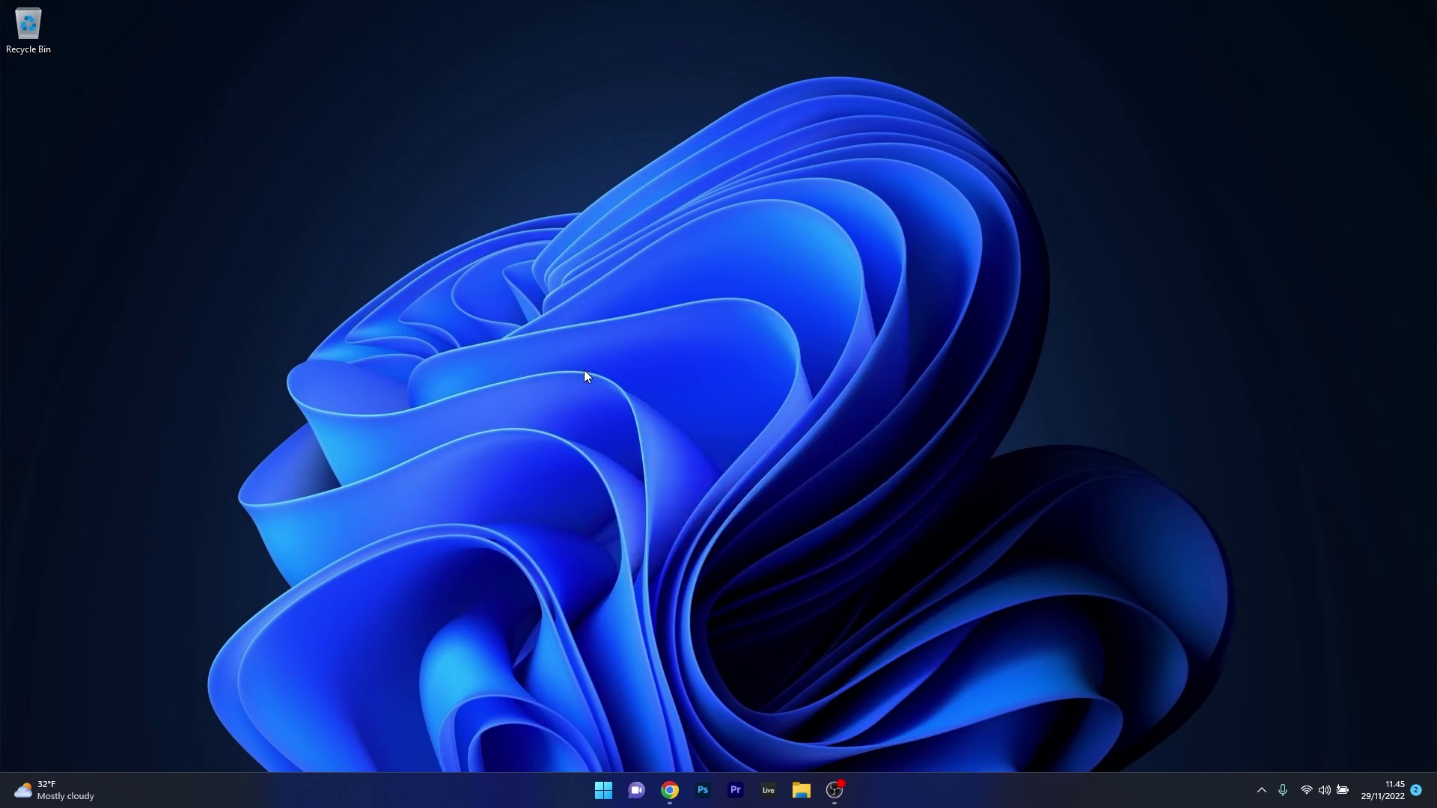
{"action": "left_click", "coordinate": [826, 556]}
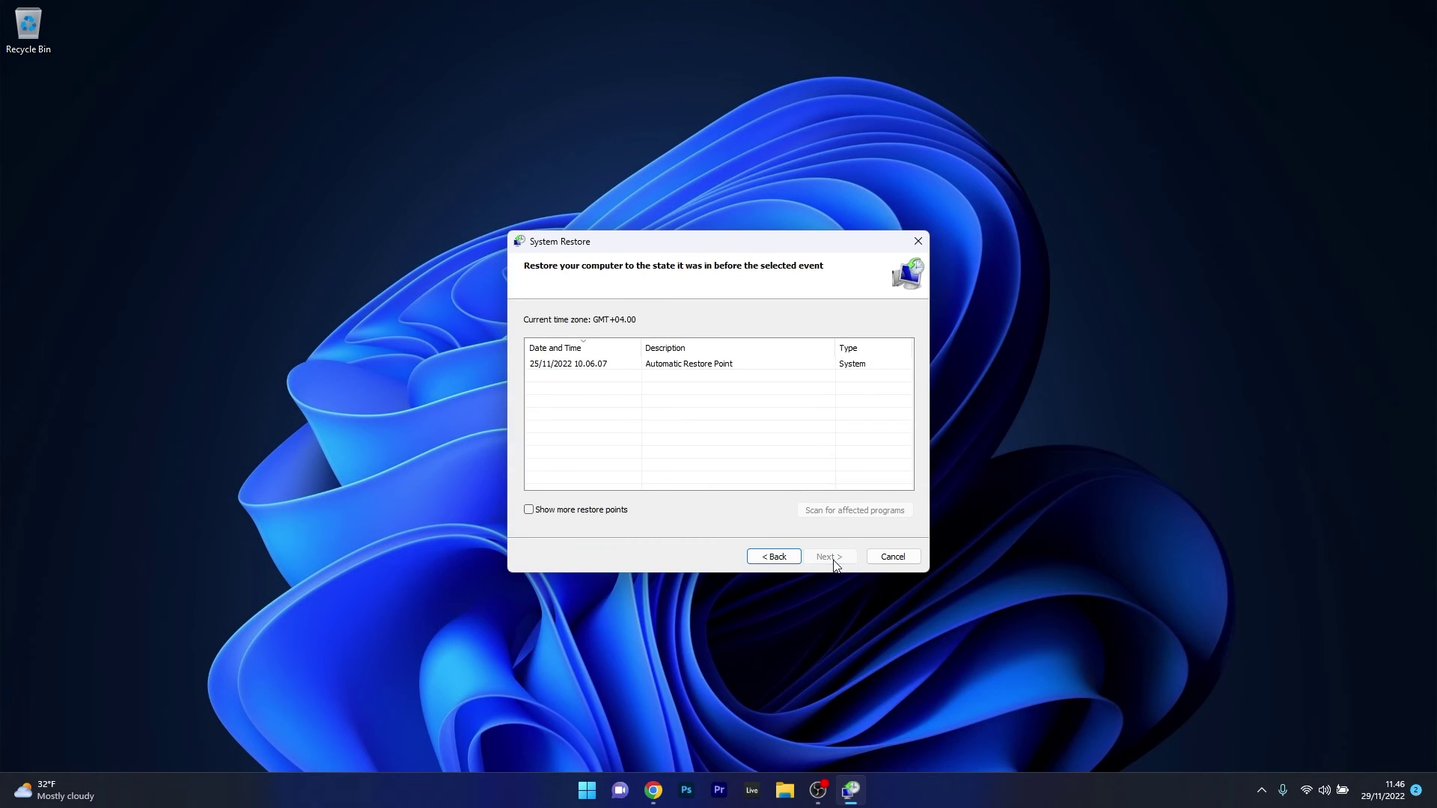
{"action": "left_click", "coordinate": [704, 367]}
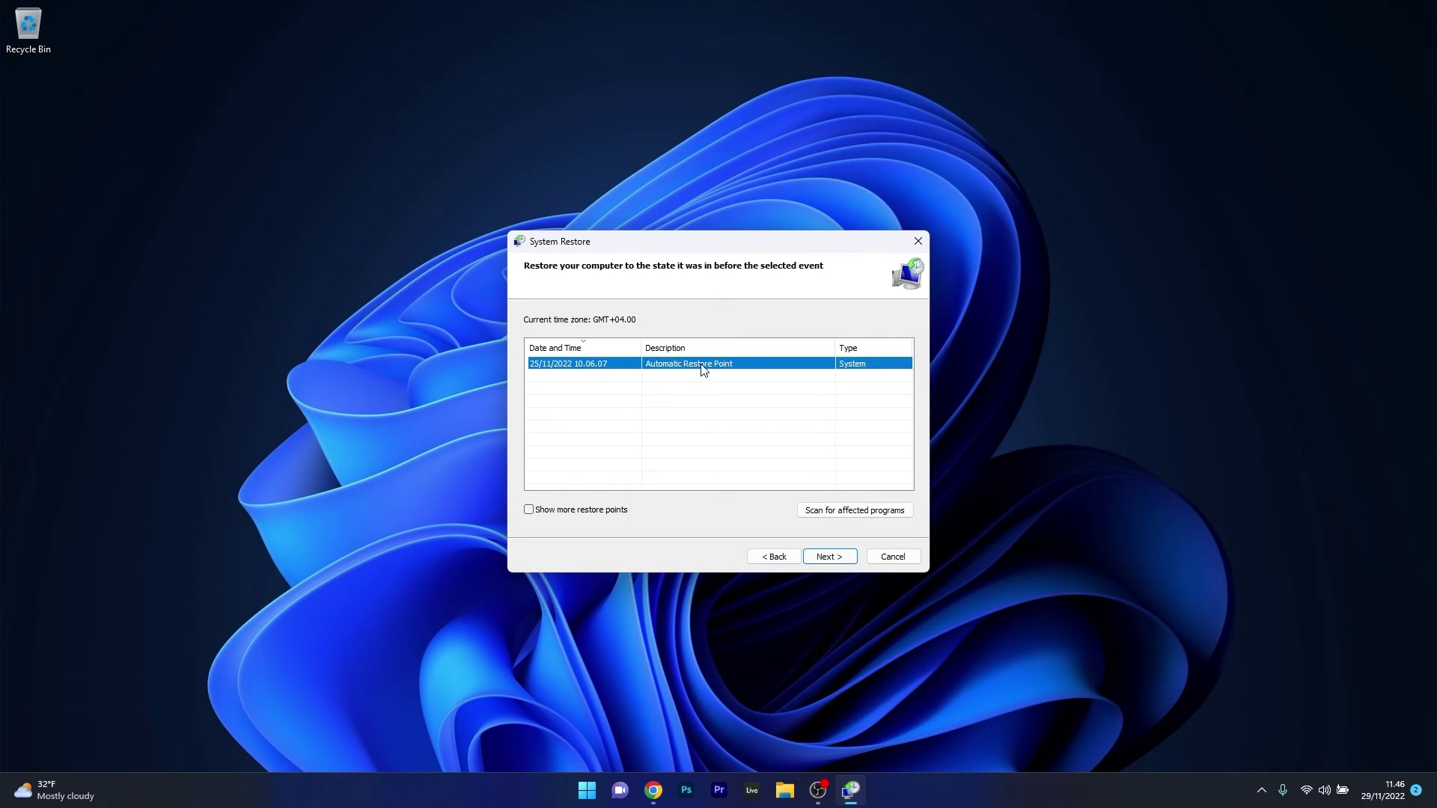
{"action": "left_click", "coordinate": [838, 561]}
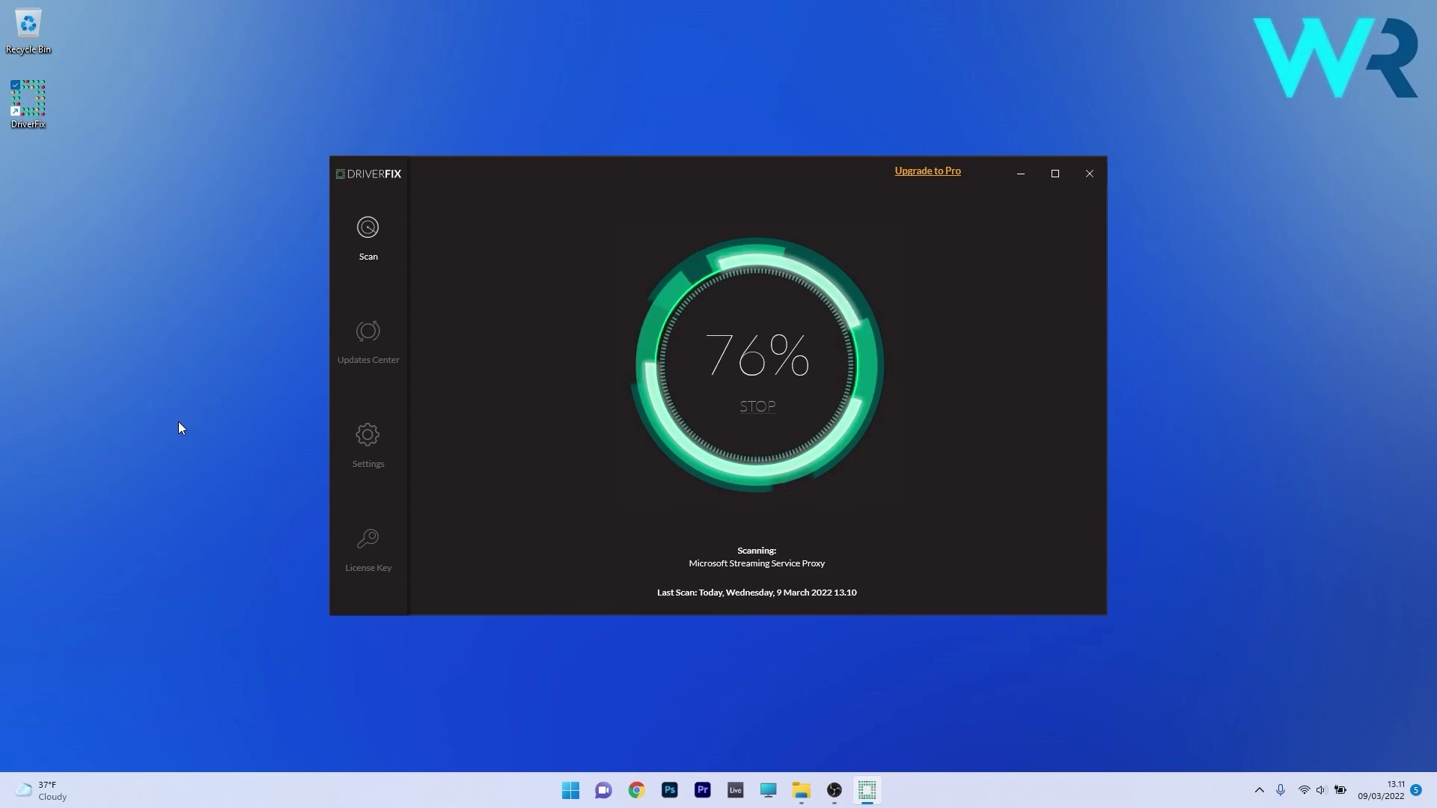
Tick the Bluetooth driver in DriverFix and continue with Automatically Update
{"action": "left_click", "coordinate": [448, 349]}
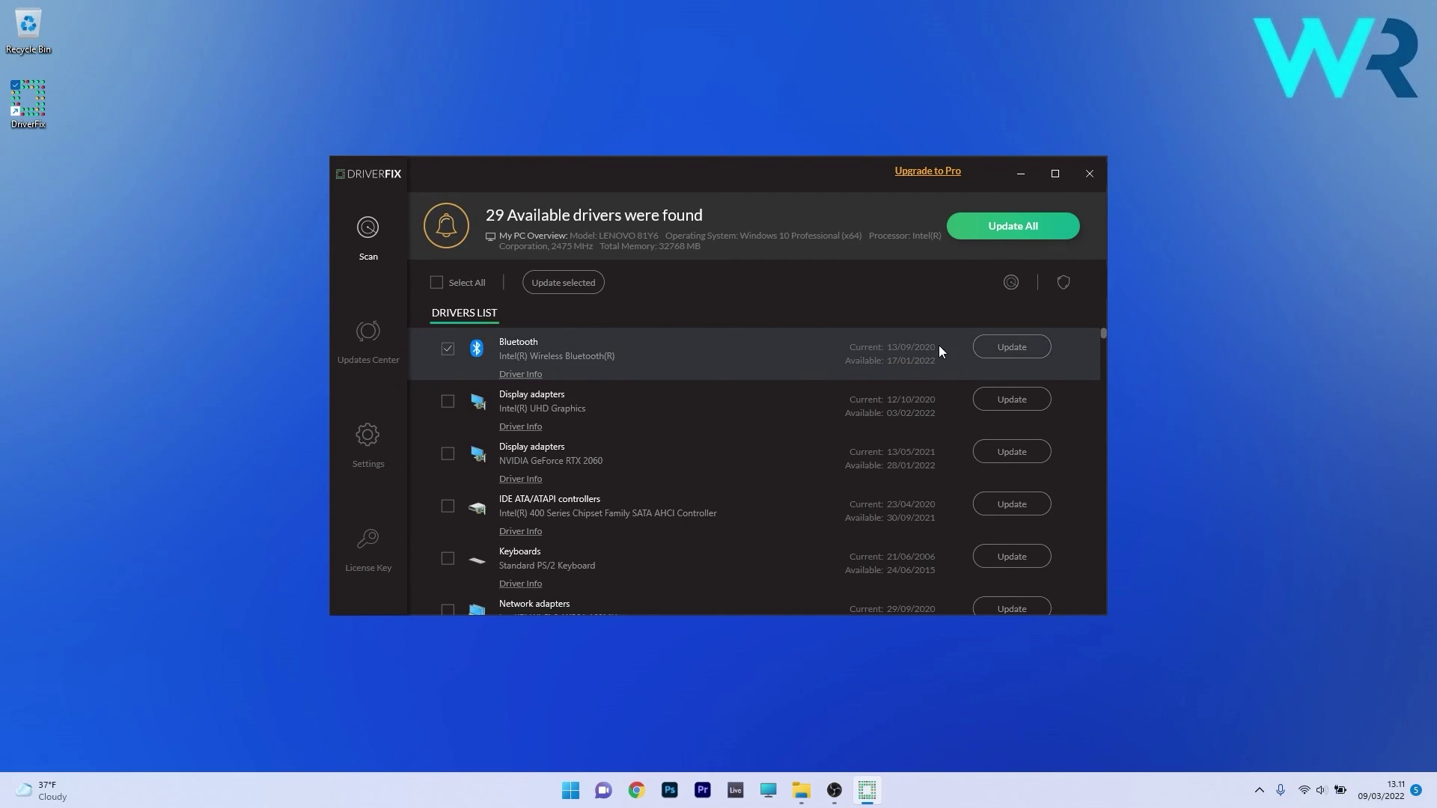
{"action": "left_click", "coordinate": [1012, 347]}
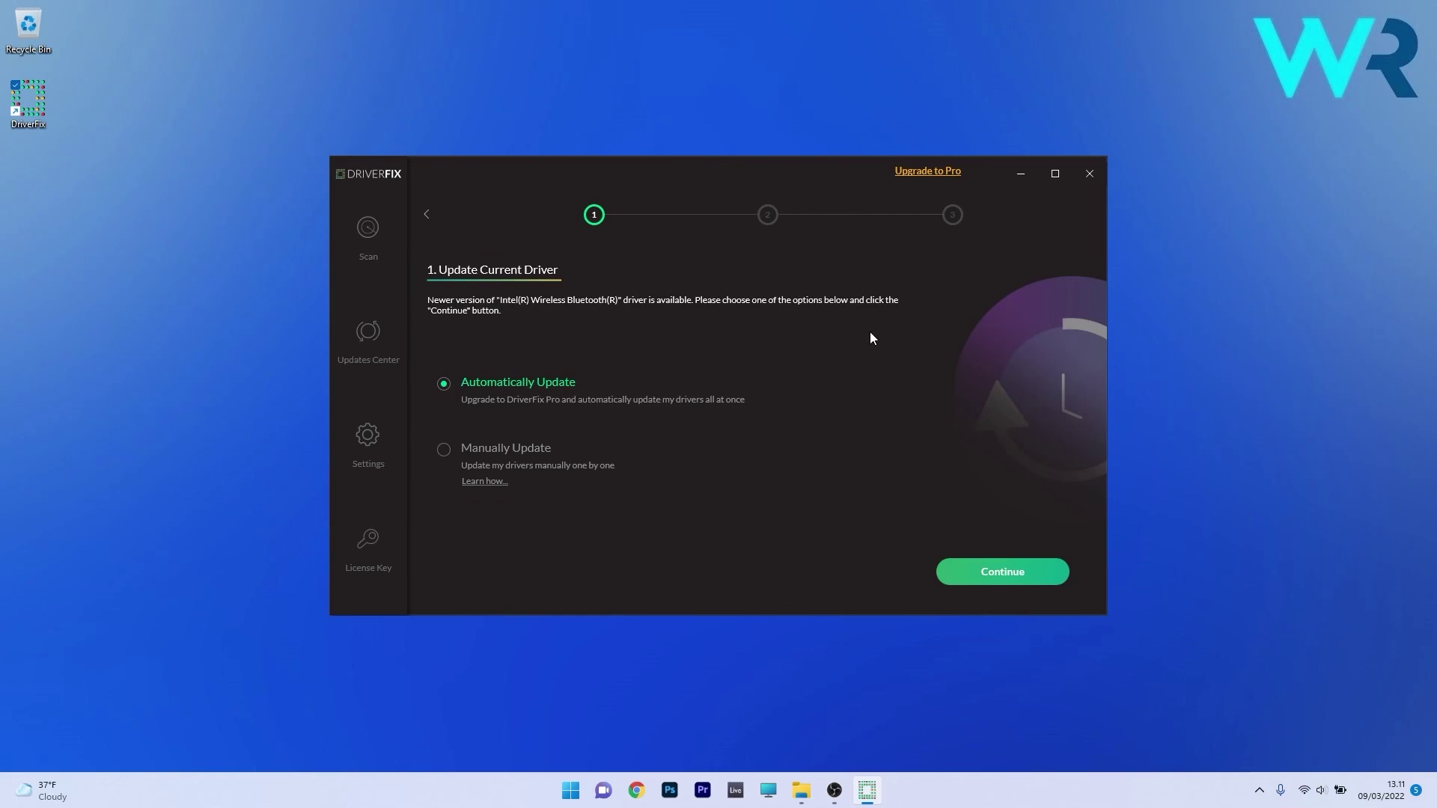
{"action": "left_click", "coordinate": [988, 584]}
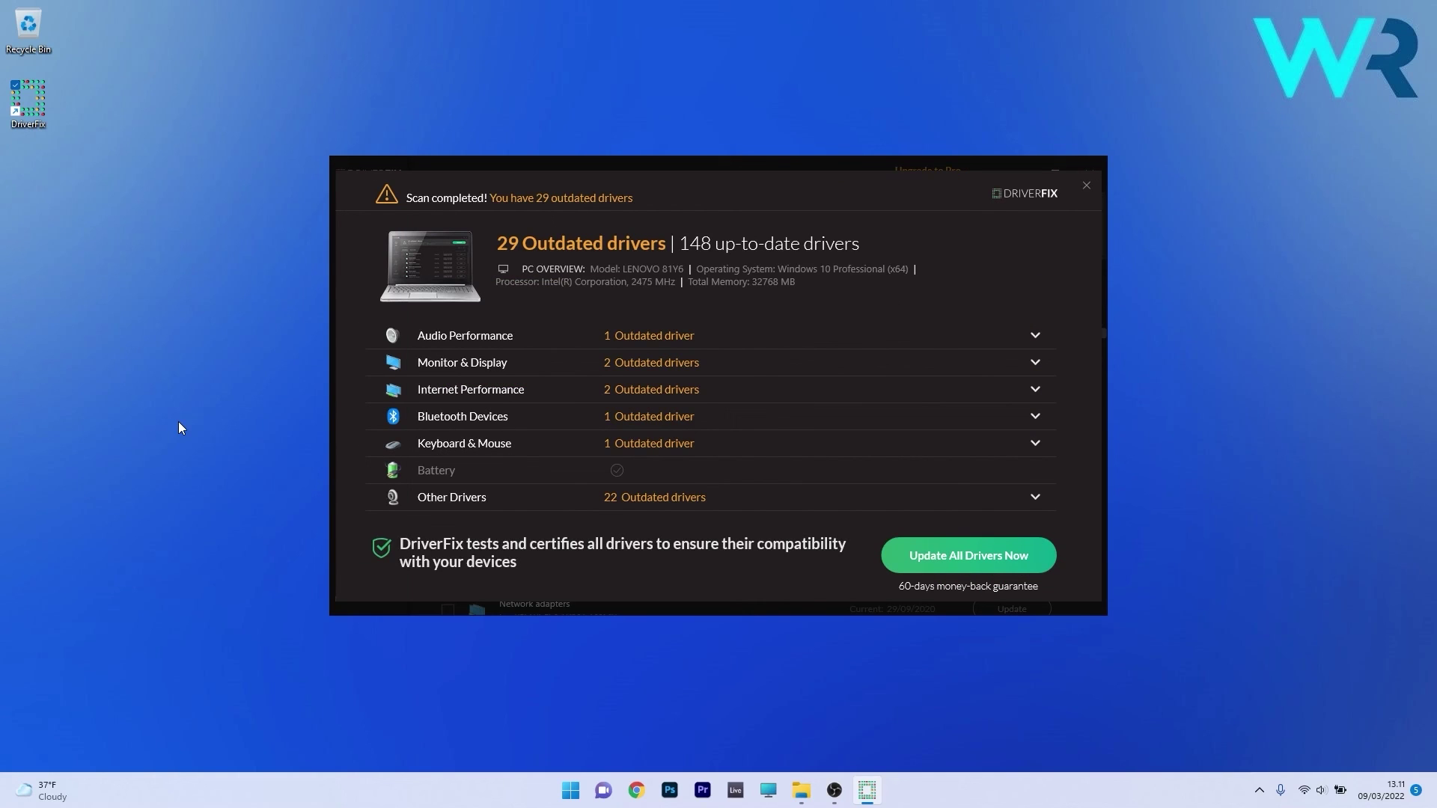